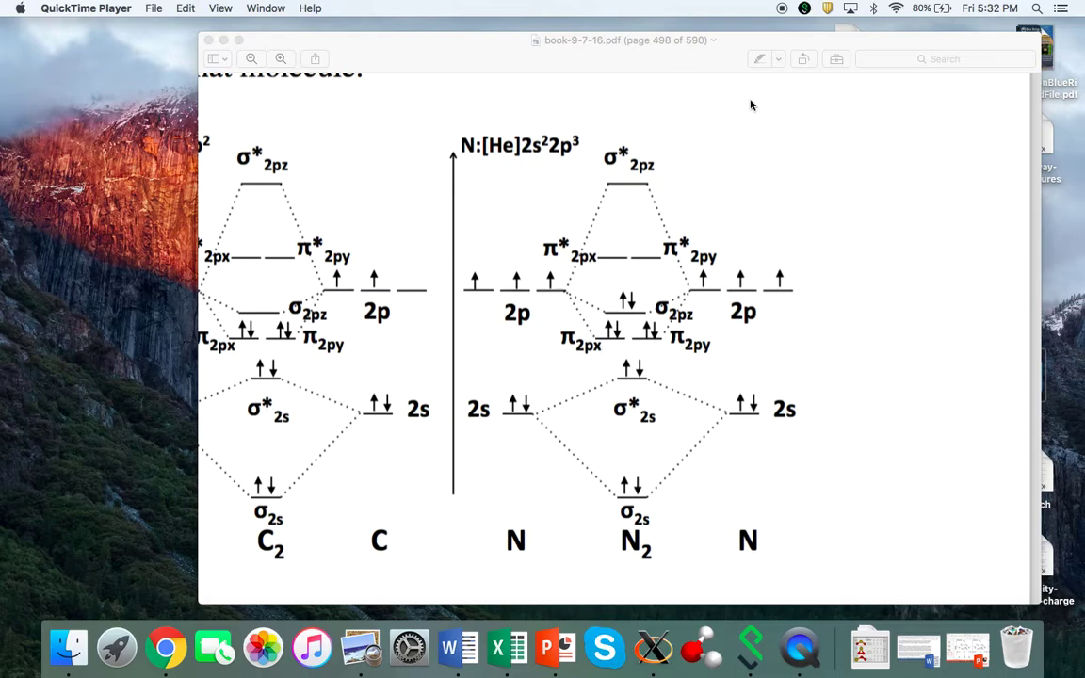
# Step: Connect Pulse Secure with 'a) All Traffic over VPN', proceed past the notice, and log in with the password
pyautogui.click(805, 8)
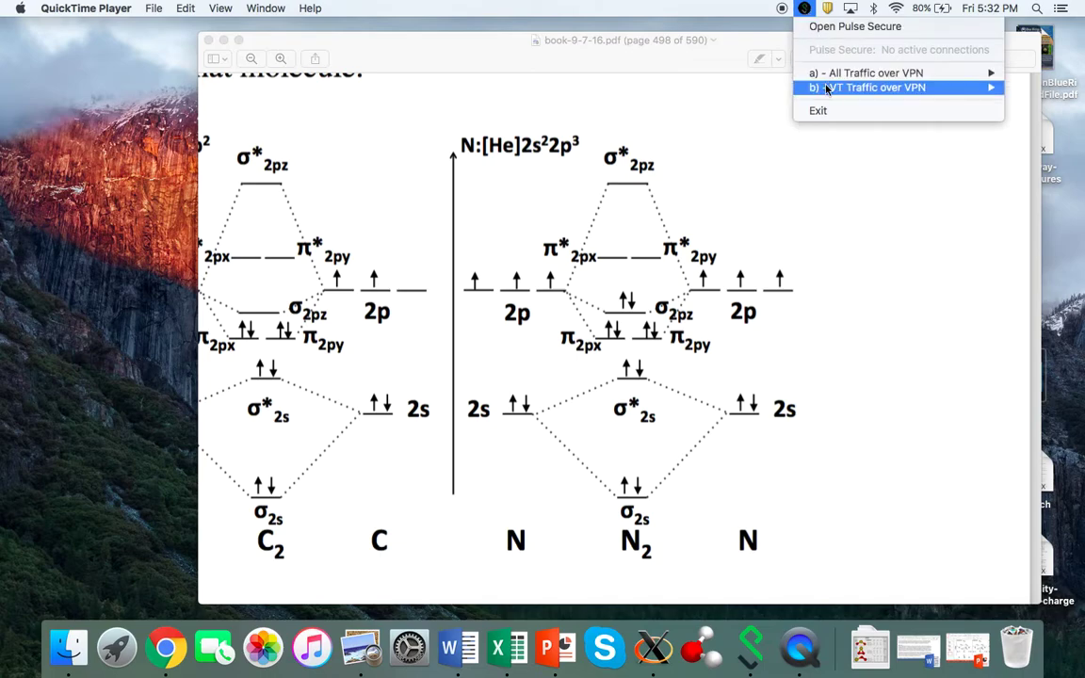
pyautogui.moveTo(828, 90)
pyautogui.moveTo(806, 73)
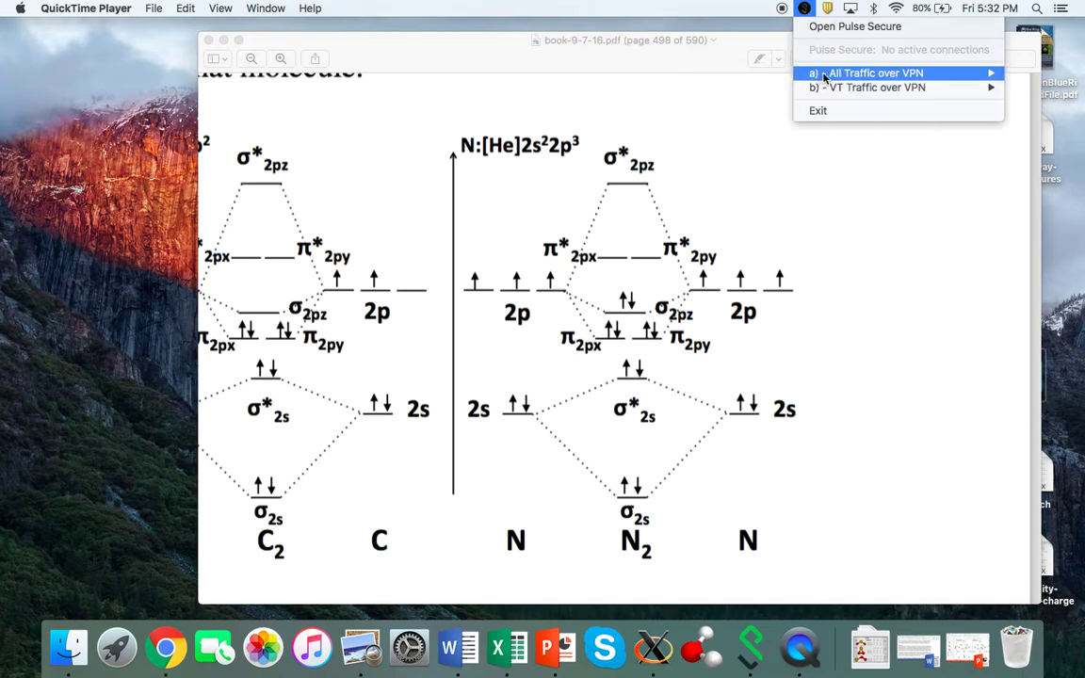
pyautogui.click(723, 74)
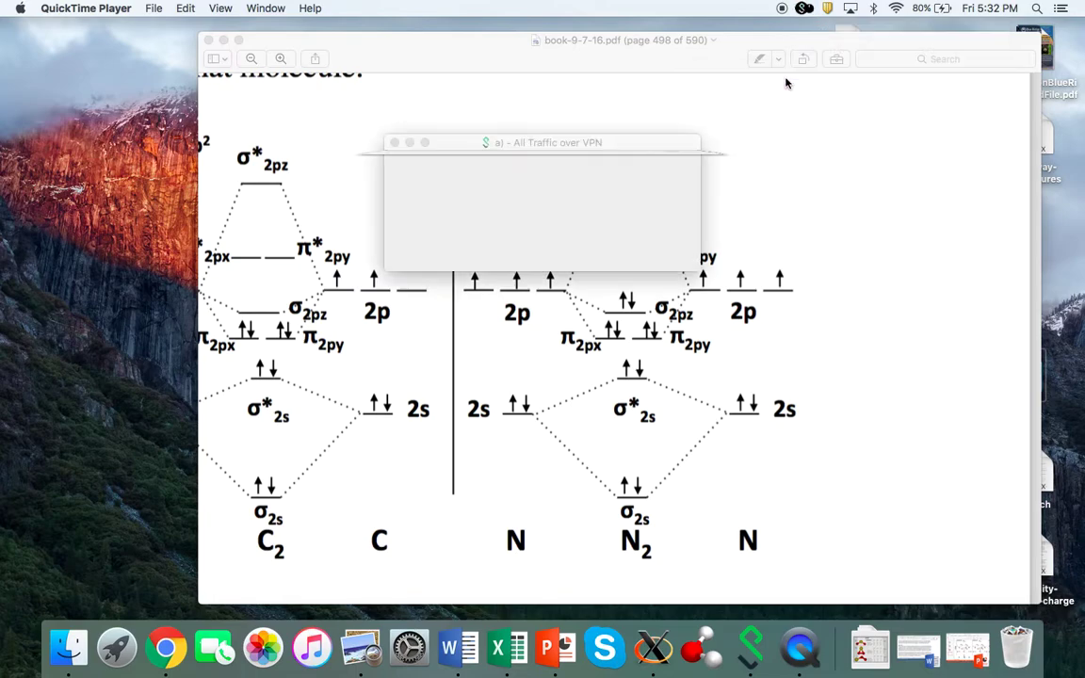
pyautogui.click(722, 279)
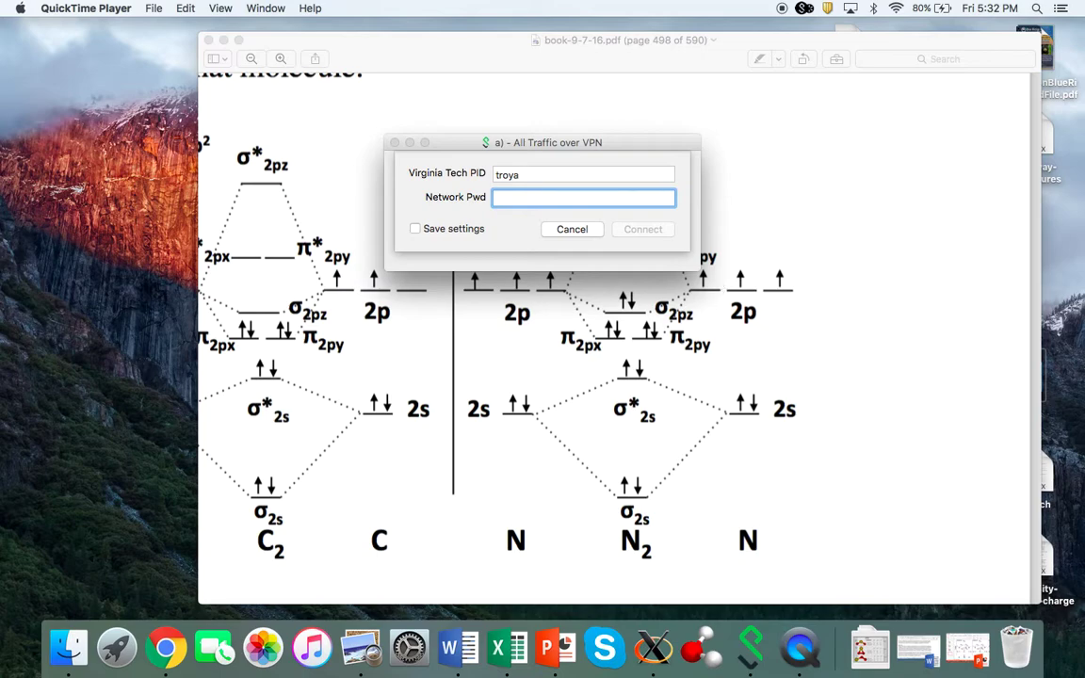
pyautogui.write('••••••••')
pyautogui.press('Return')
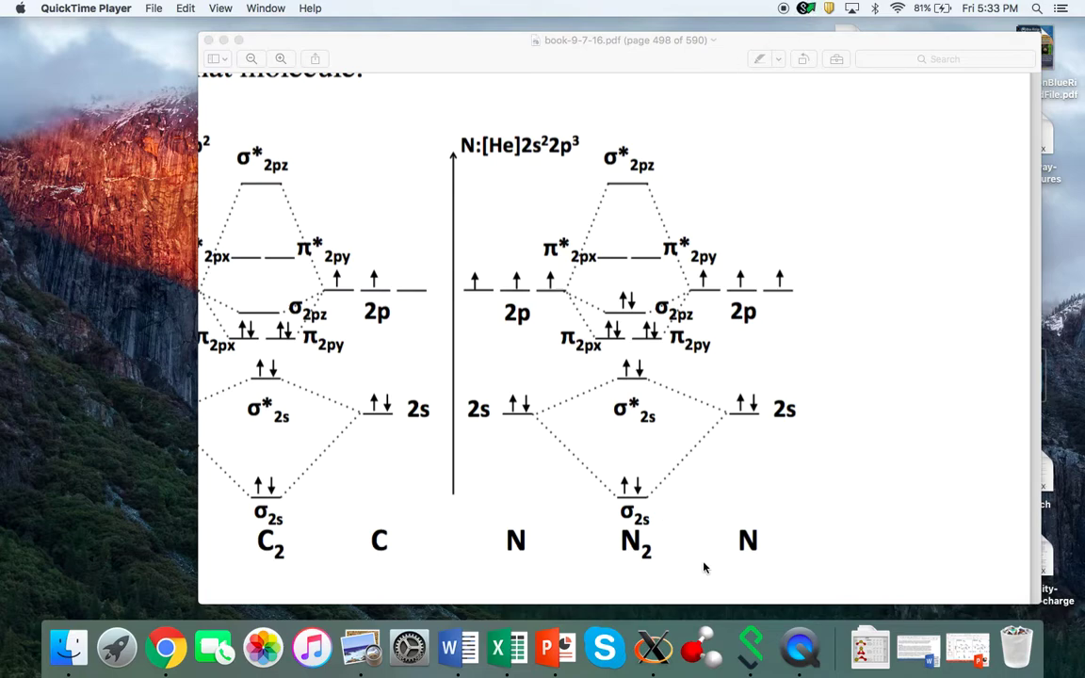
# Step: Load the WebMO server address in Chrome and log in with the username and password
pyautogui.click(164, 648)
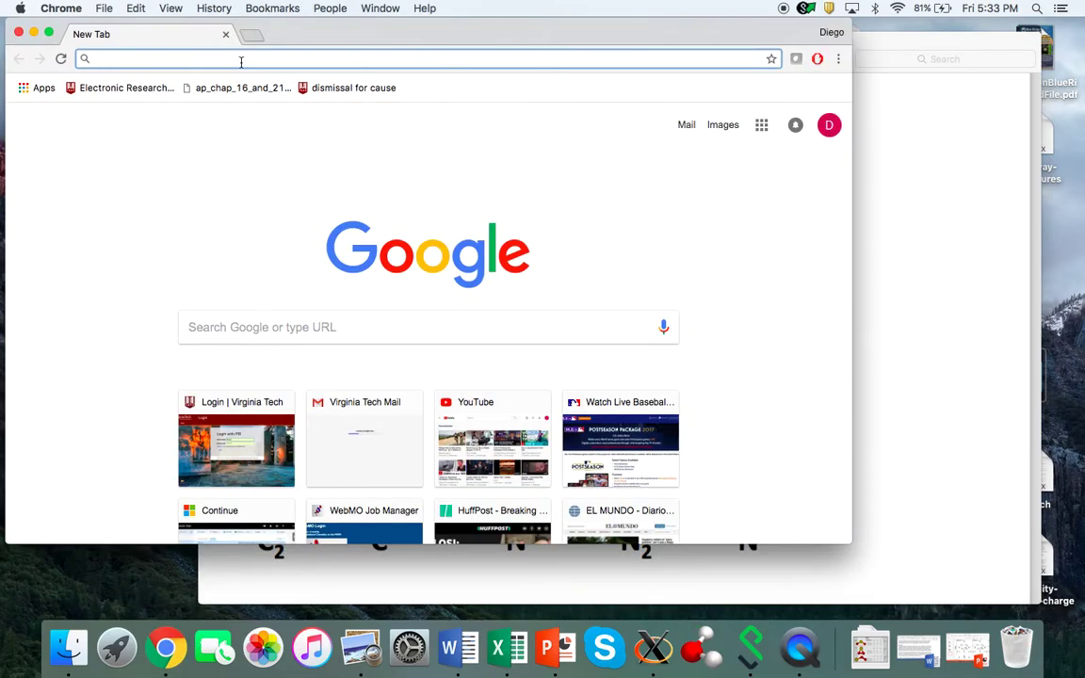
pyautogui.write('172')
pyautogui.press('Return')
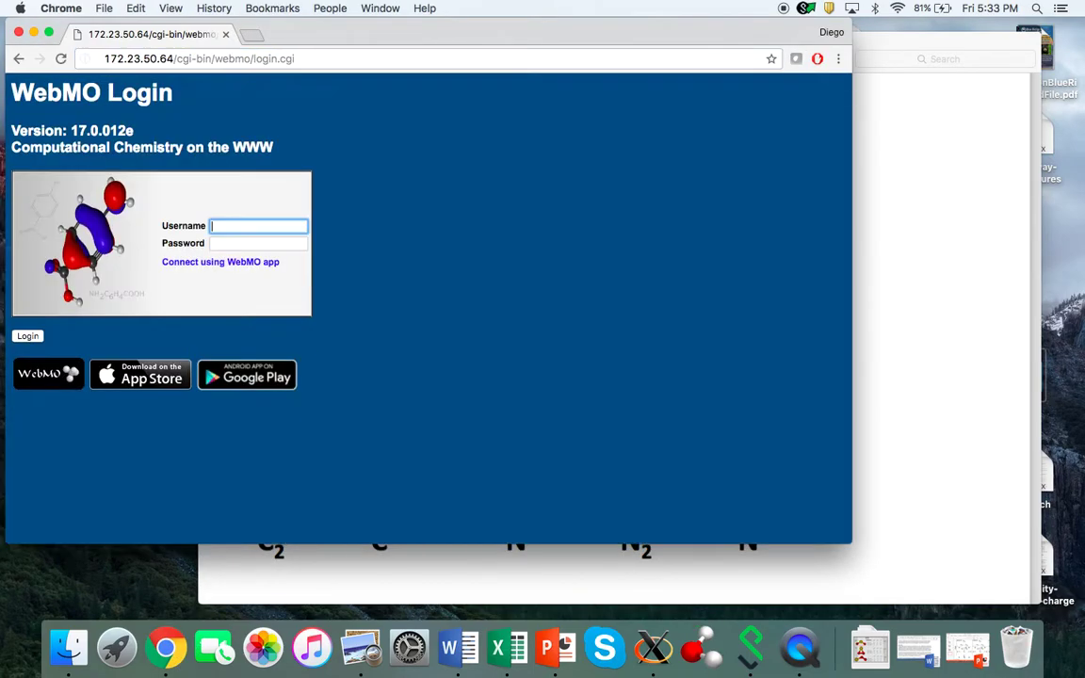
pyautogui.write('troya')
pyautogui.press('Tab')
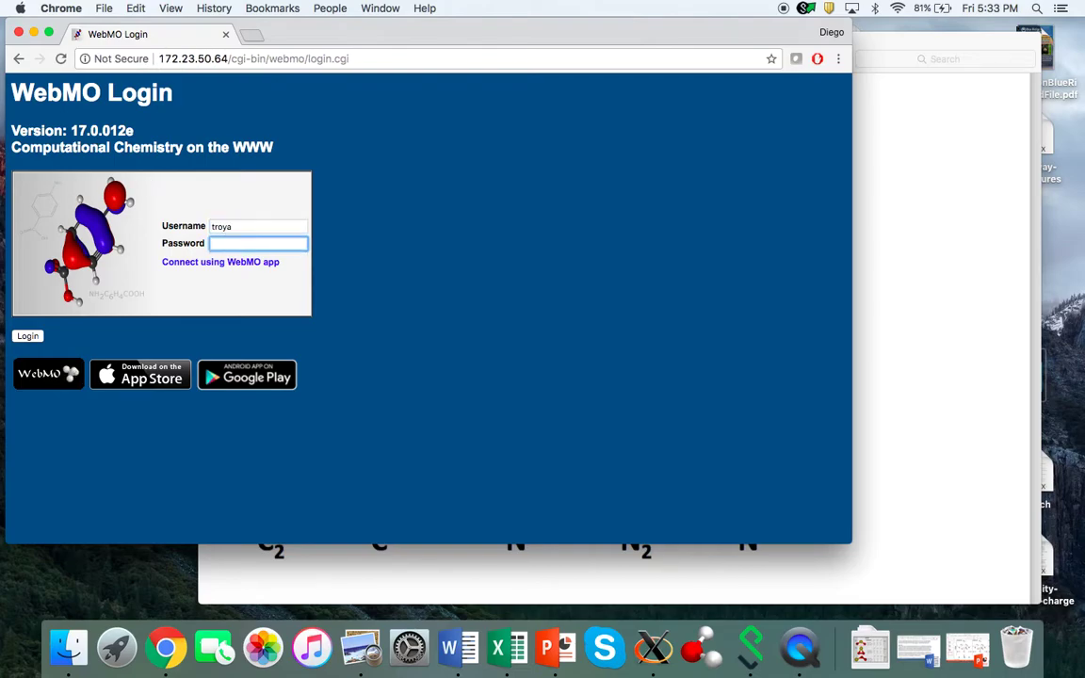
pyautogui.write('t*******')
pyautogui.press('Return')
# Step: Create a new job and place two bonded nitrogen atoms in the Build Molecule editor
pyautogui.moveTo(124, 133)
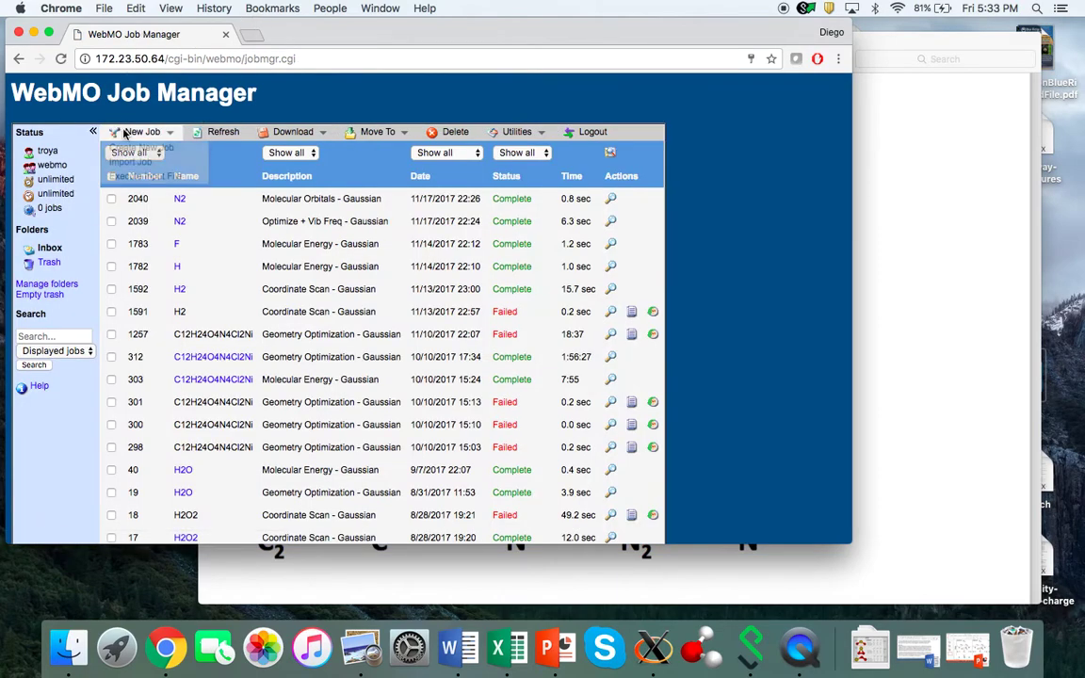
pyautogui.click(132, 155)
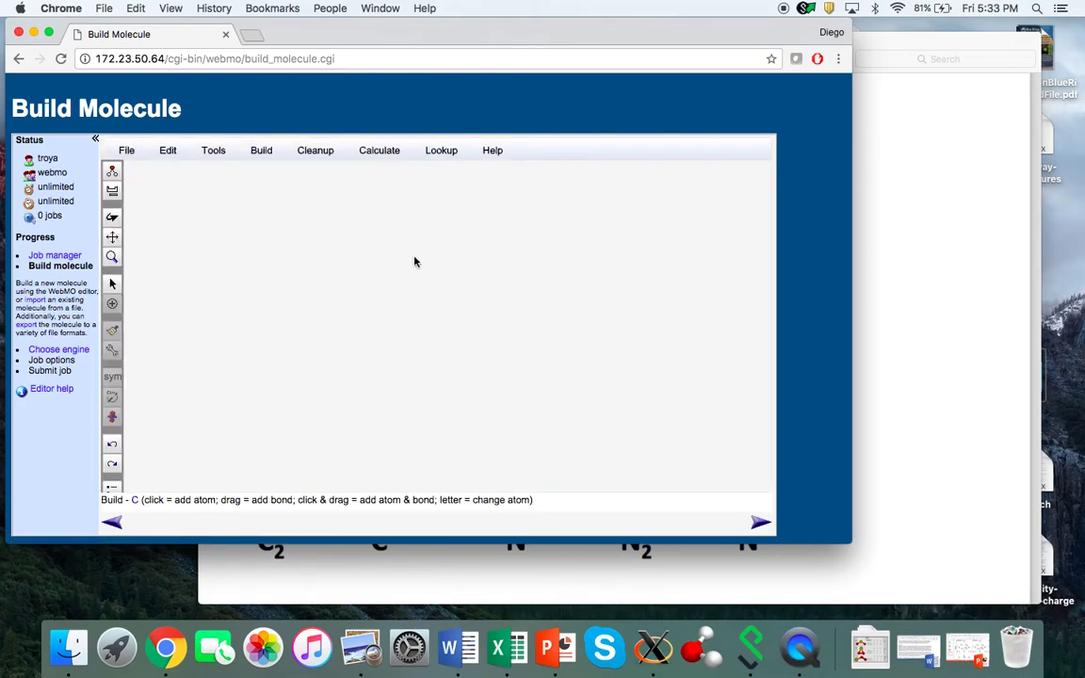
pyautogui.click(113, 191)
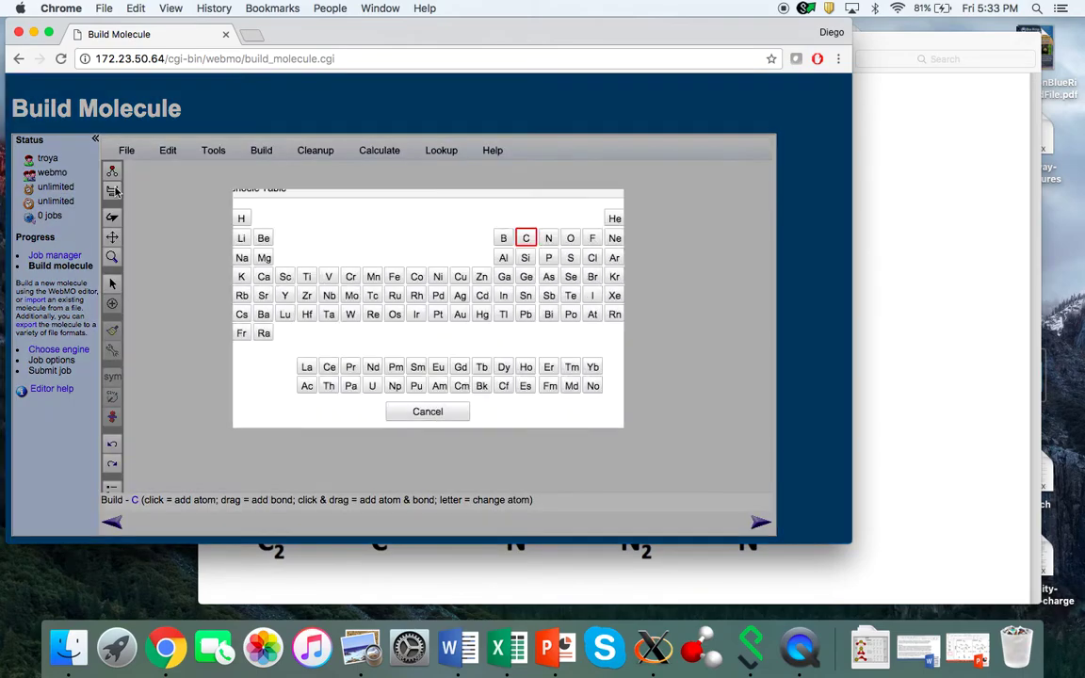
pyautogui.click(548, 239)
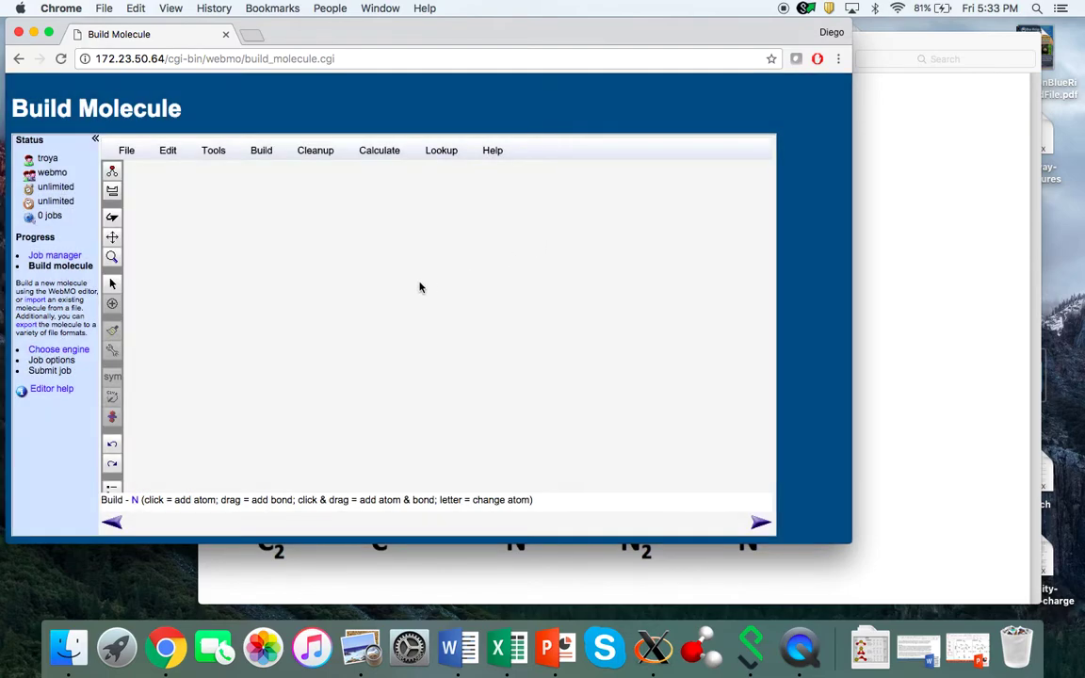
pyautogui.click(419, 282)
pyautogui.click(481, 285)
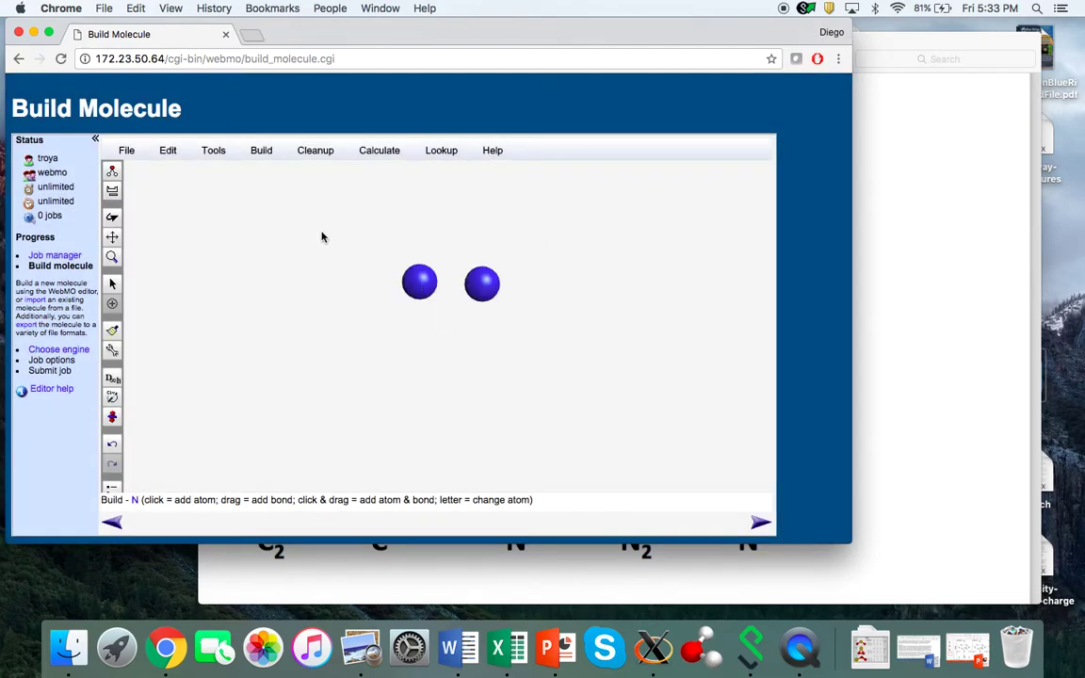
pyautogui.moveTo(427, 286); pyautogui.dragTo(483, 283)
# Step: Select both nitrogens and set the N–N bond length to 1.0 Å
pyautogui.click(105, 255)
pyautogui.moveTo(368, 238); pyautogui.dragTo(499, 322)
pyautogui.click(262, 150)
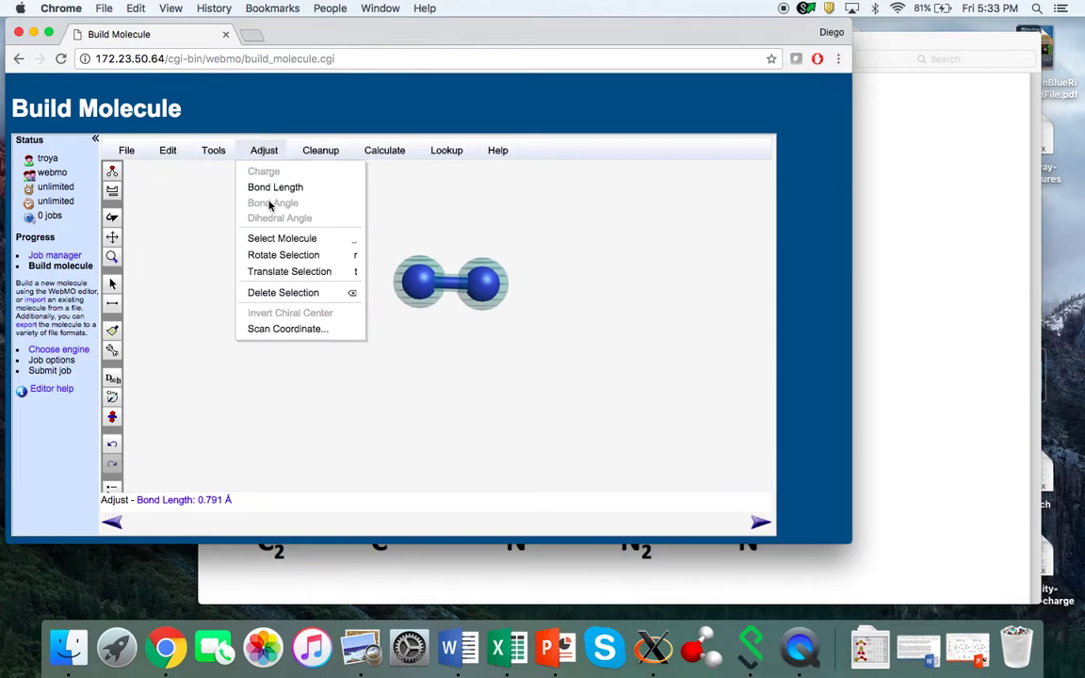
pyautogui.click(271, 186)
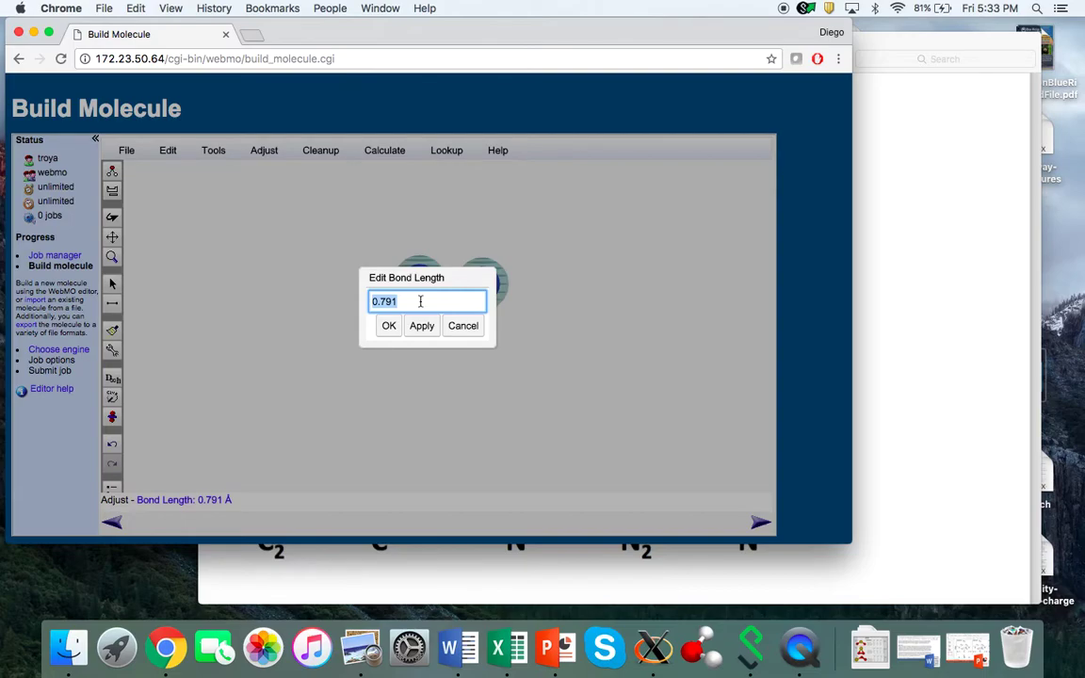
pyautogui.write('1.0')
pyautogui.click(389, 327)
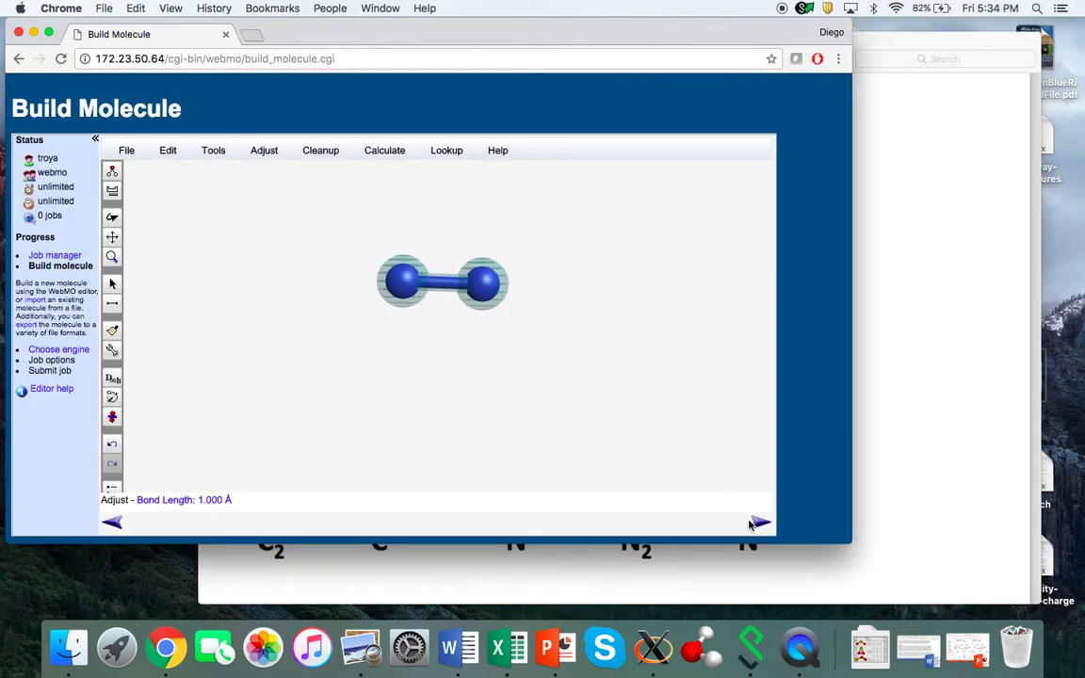
# Step: Choose Gaussian and set Optimize + Vib Freq, B3LYP theory and the cc-pVDZ basis set
pyautogui.click(761, 522)
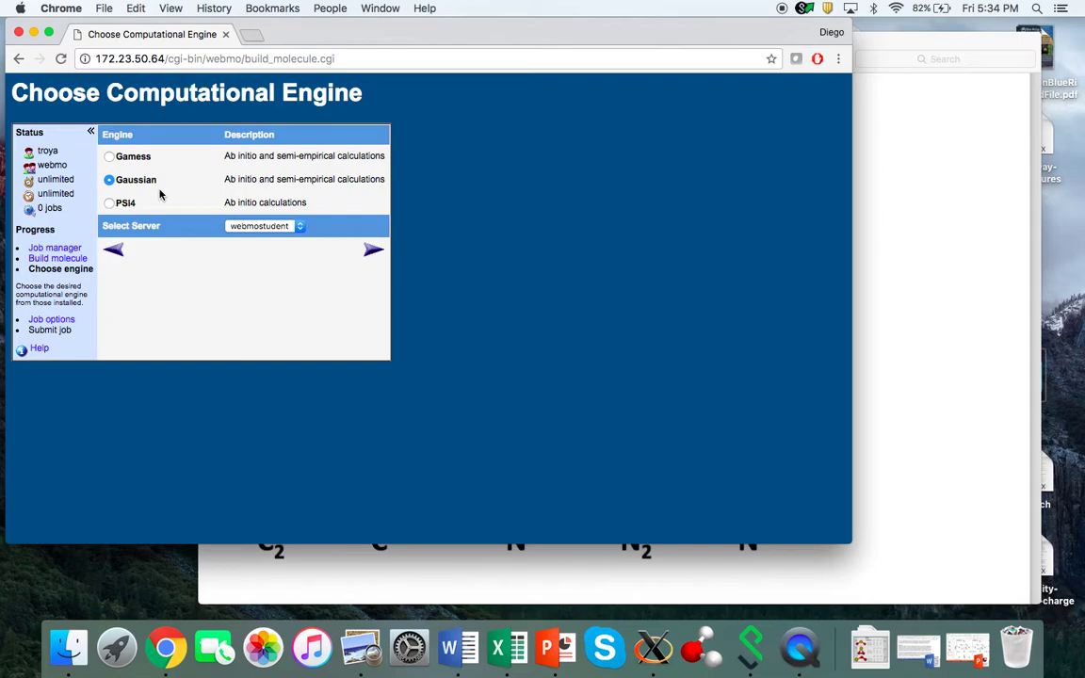
pyautogui.click(373, 250)
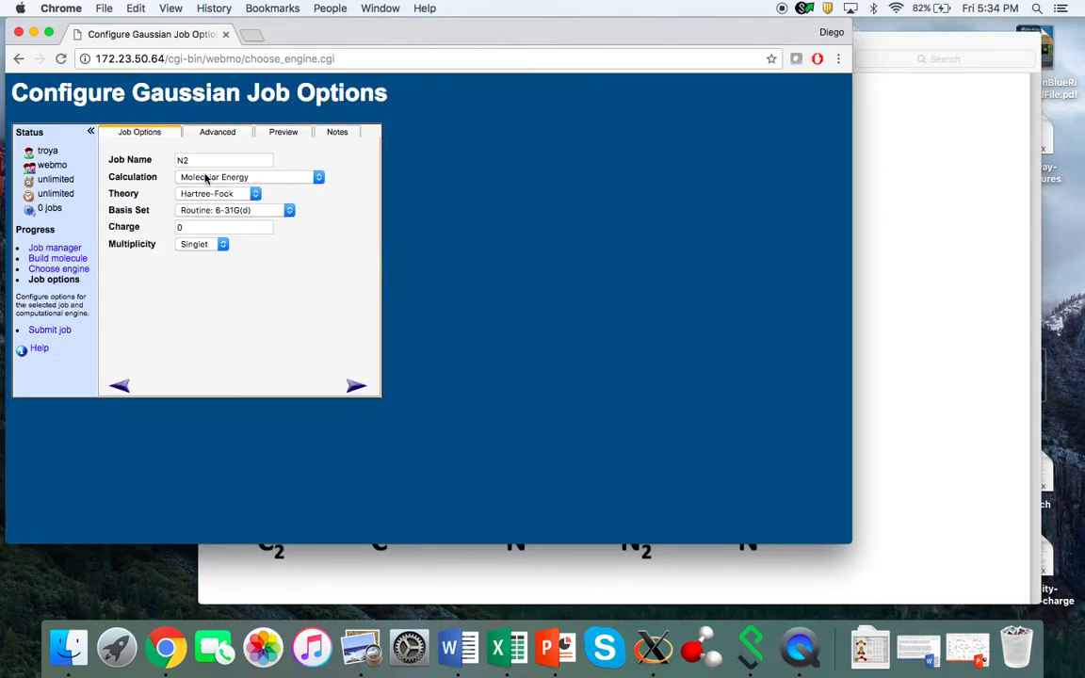
pyautogui.click(294, 182)
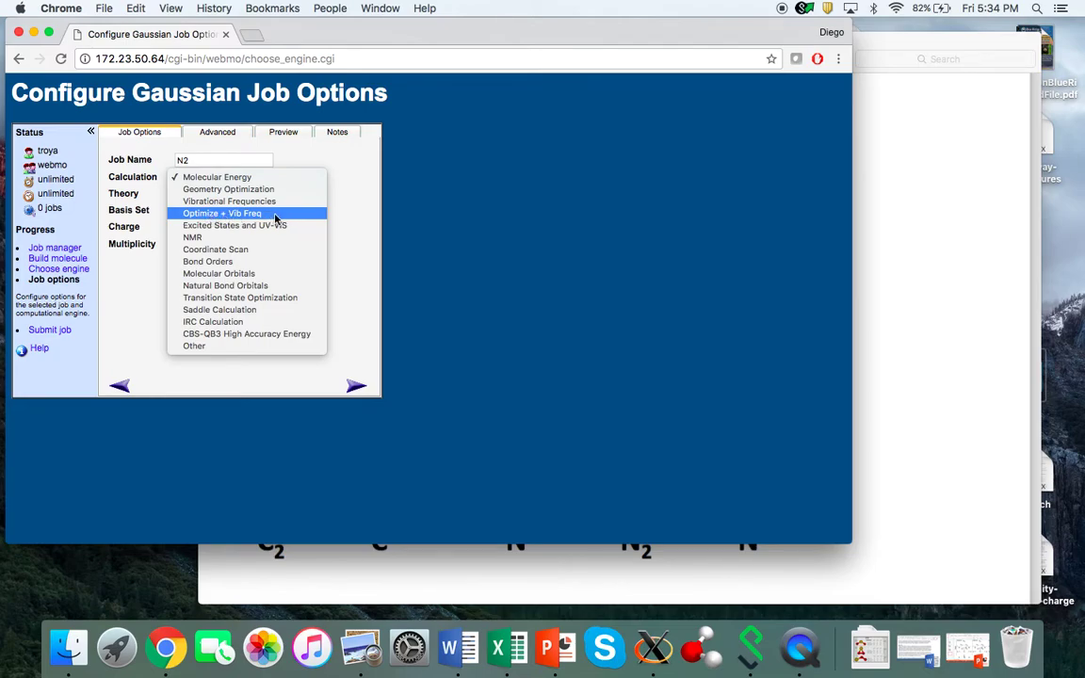
pyautogui.click(278, 215)
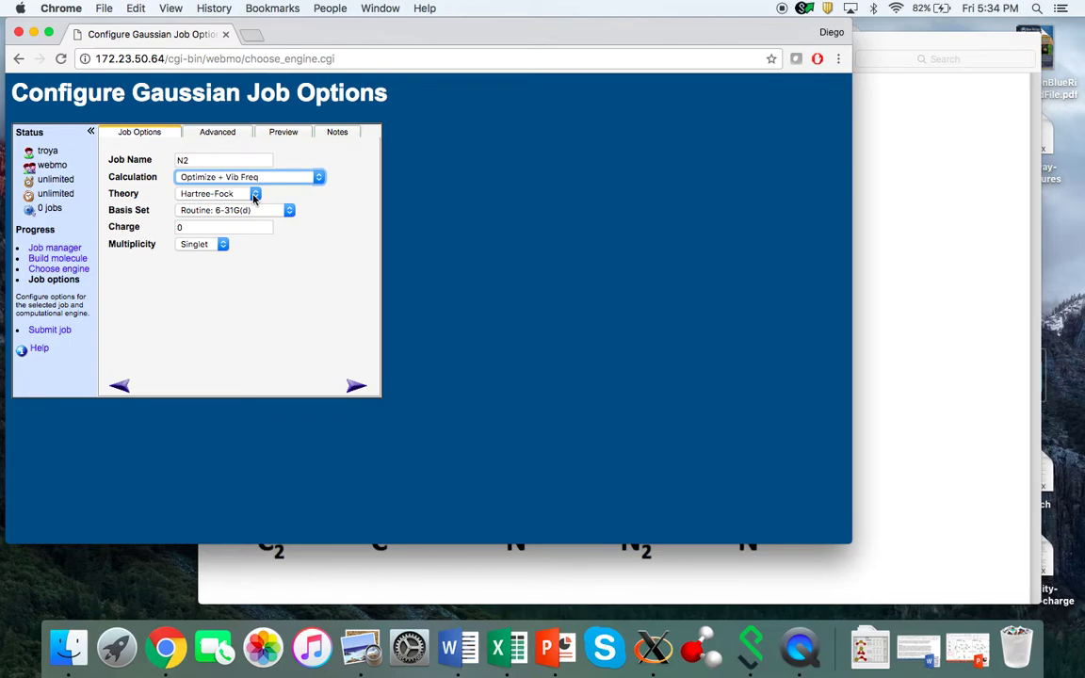
pyautogui.click(254, 196)
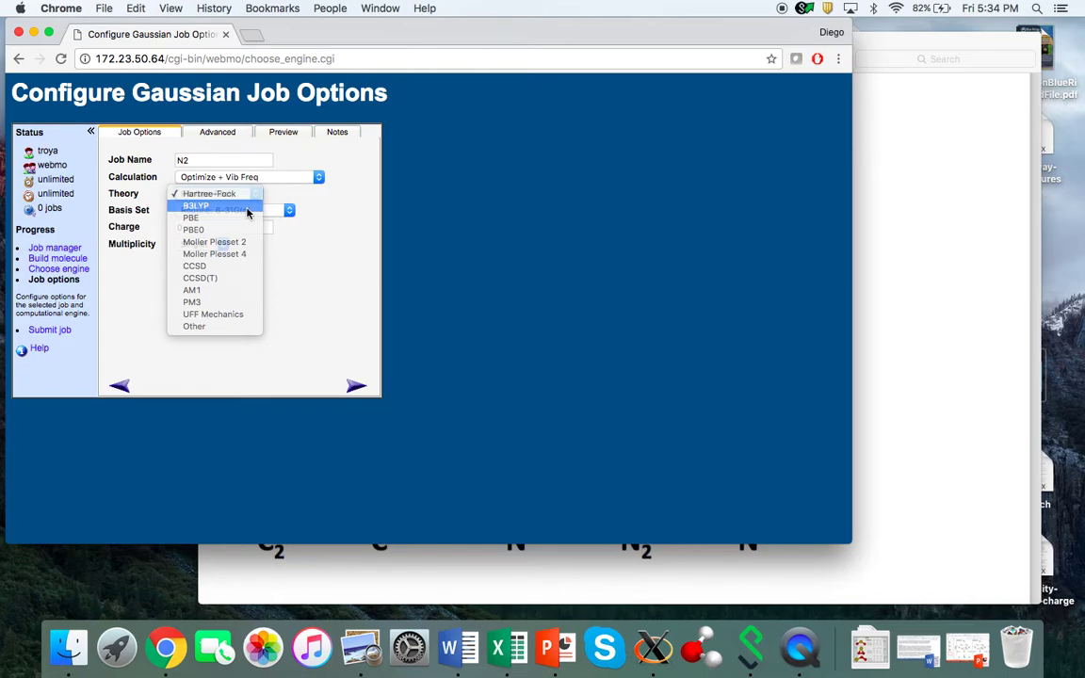
pyautogui.click(246, 210)
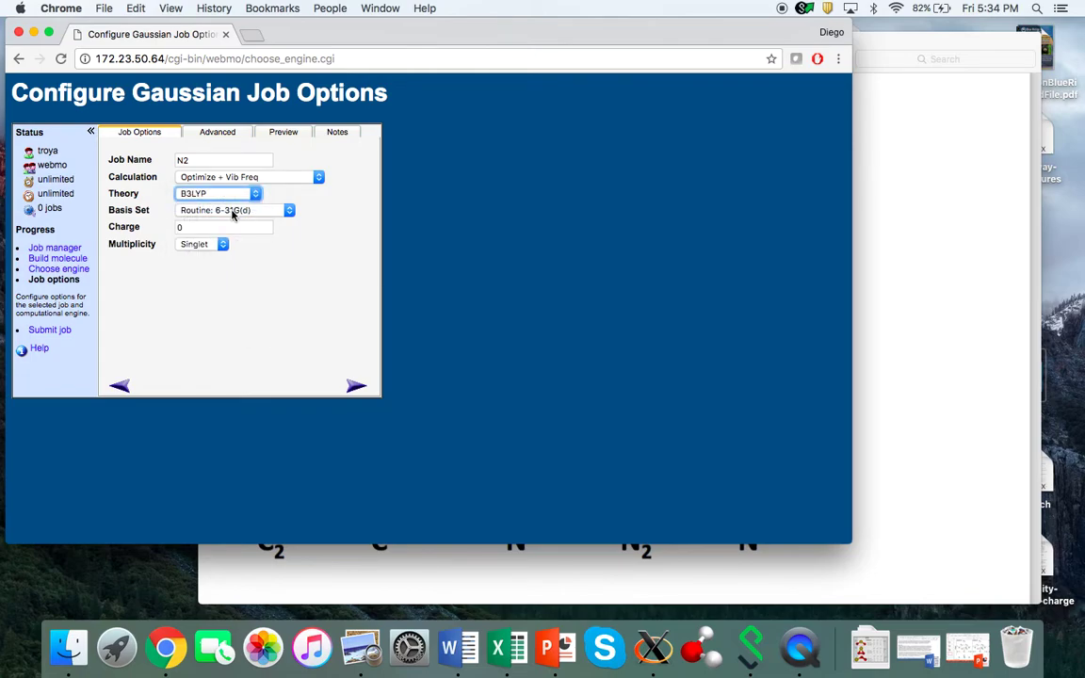
pyautogui.click(232, 211)
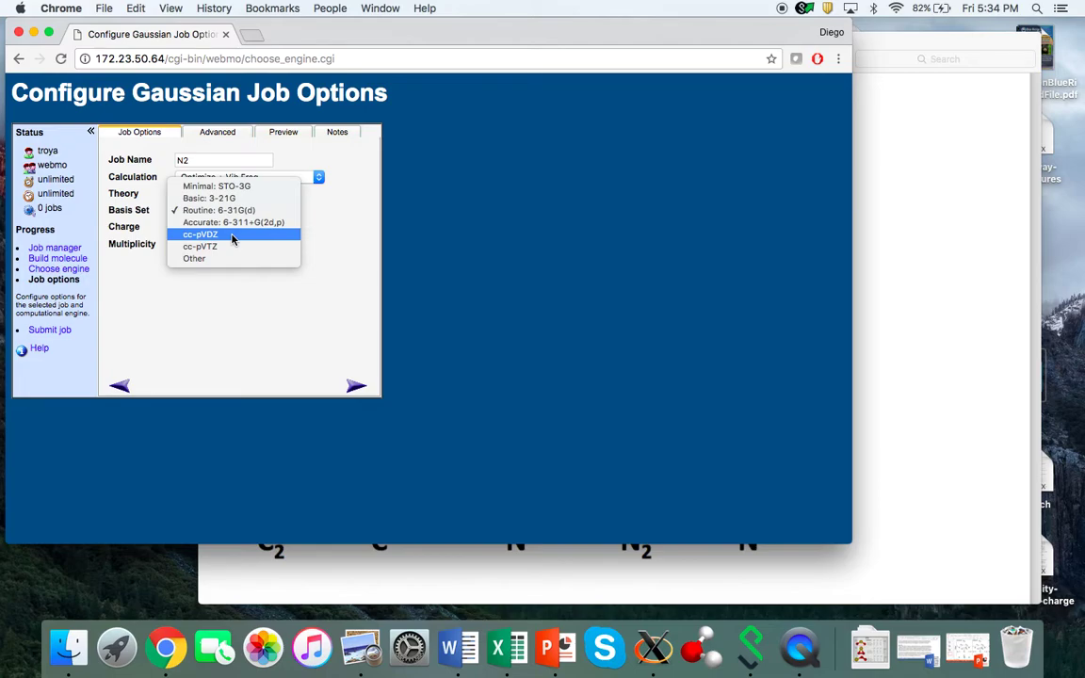
pyautogui.click(233, 236)
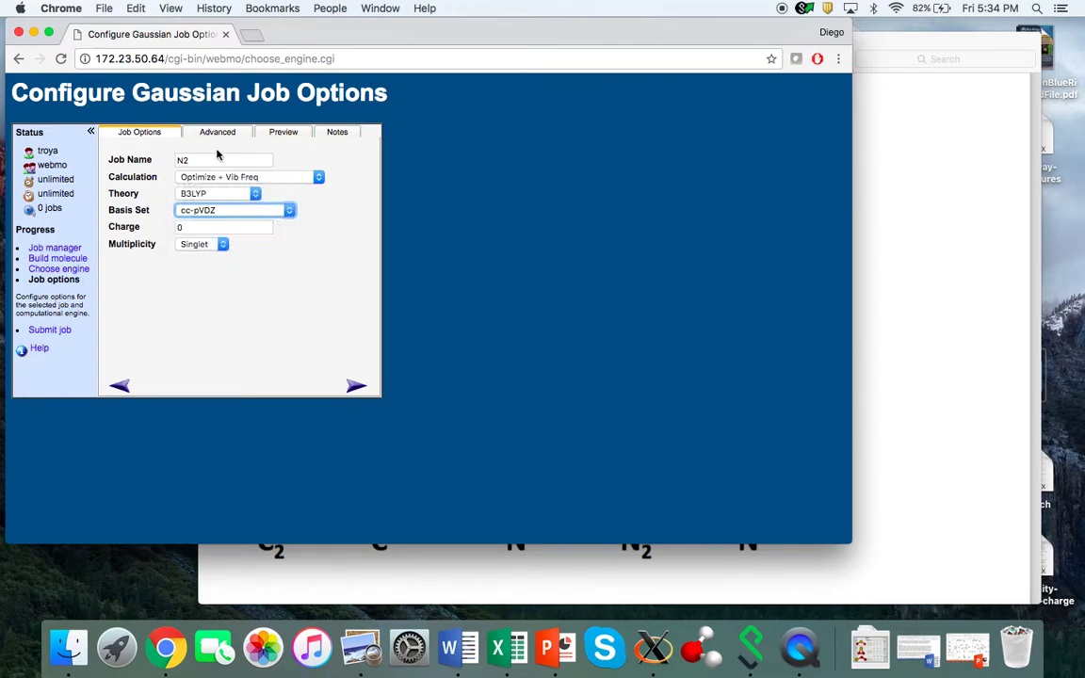
# Step: Submit the job, refresh until job 2041 shows Complete, and open its N2 results
pyautogui.click(355, 387)
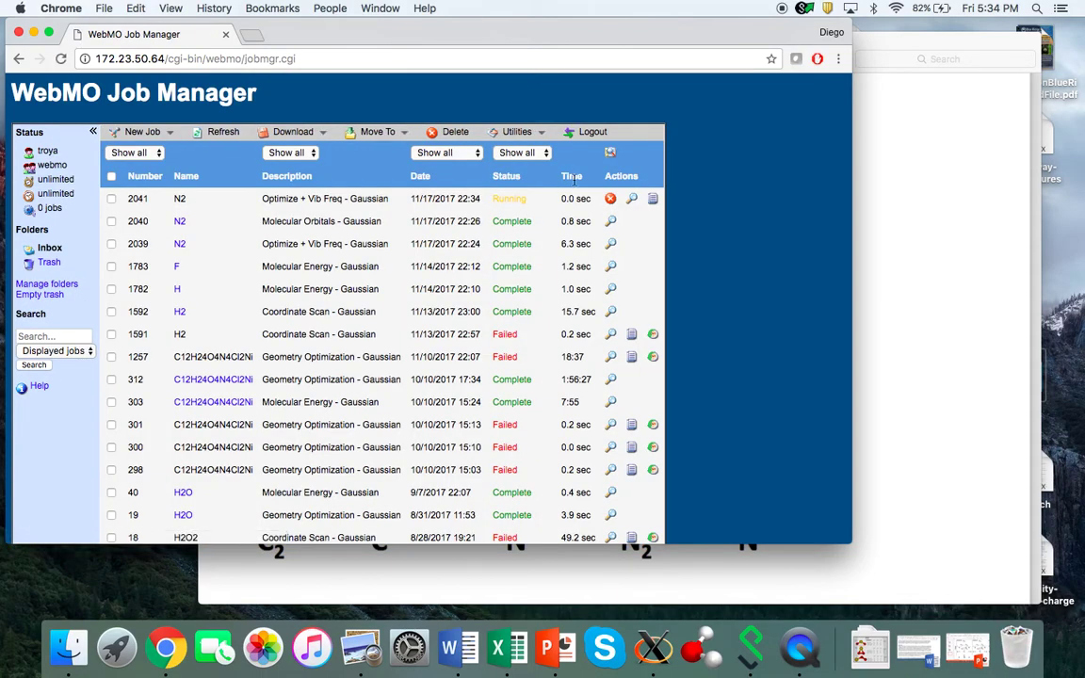
pyautogui.click(219, 134)
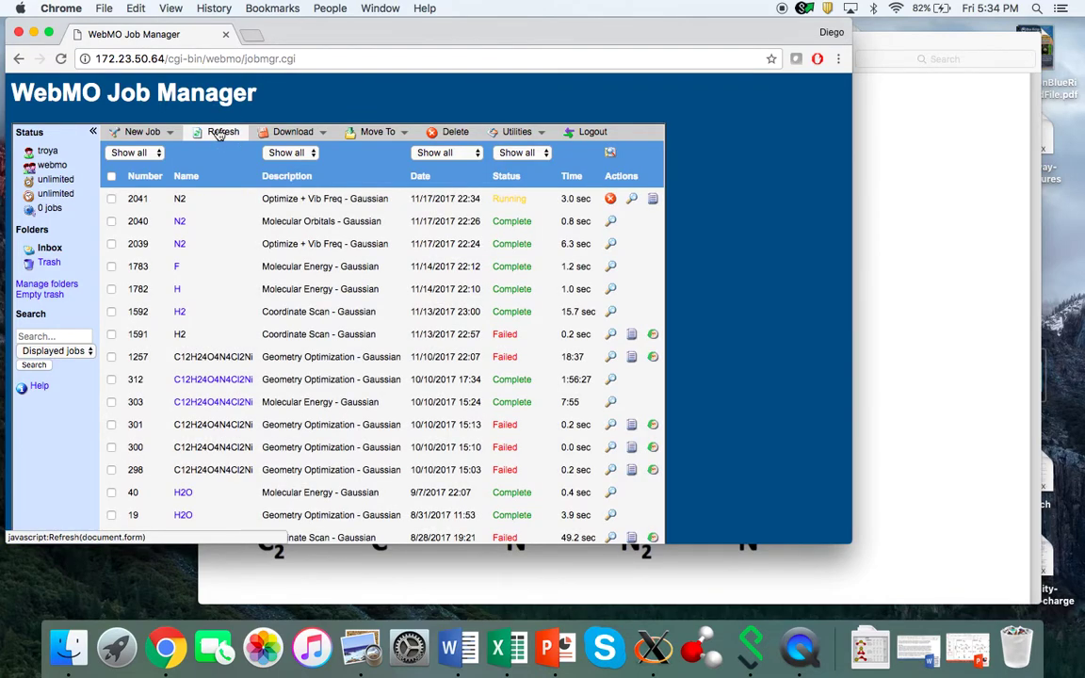
pyautogui.click(218, 133)
pyautogui.click(218, 133)
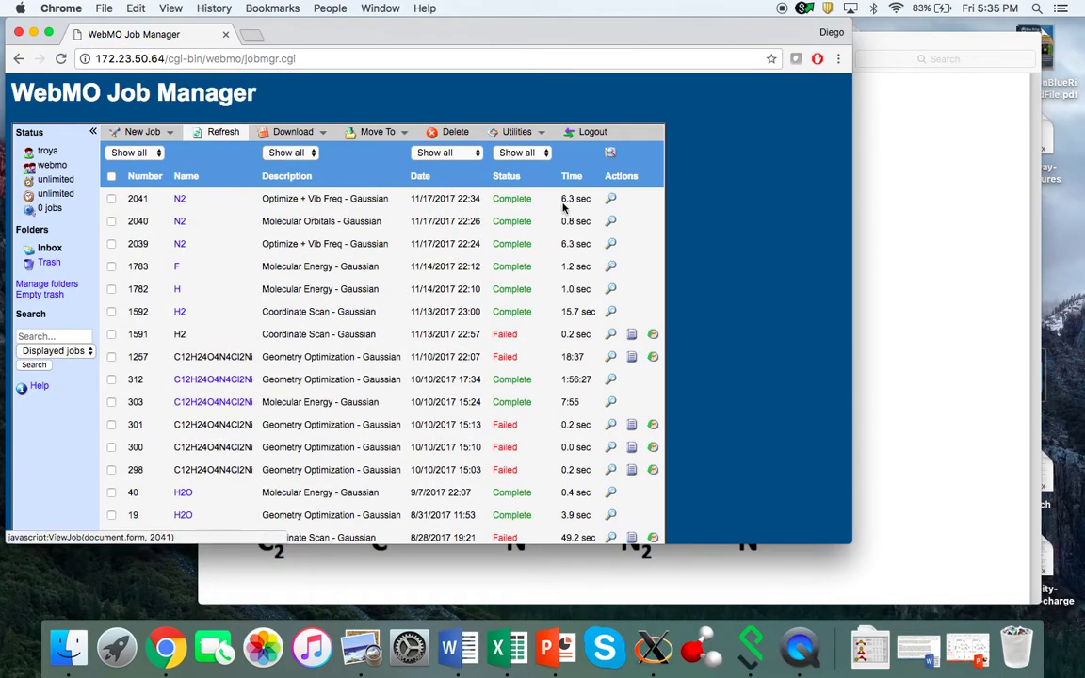
pyautogui.click(180, 200)
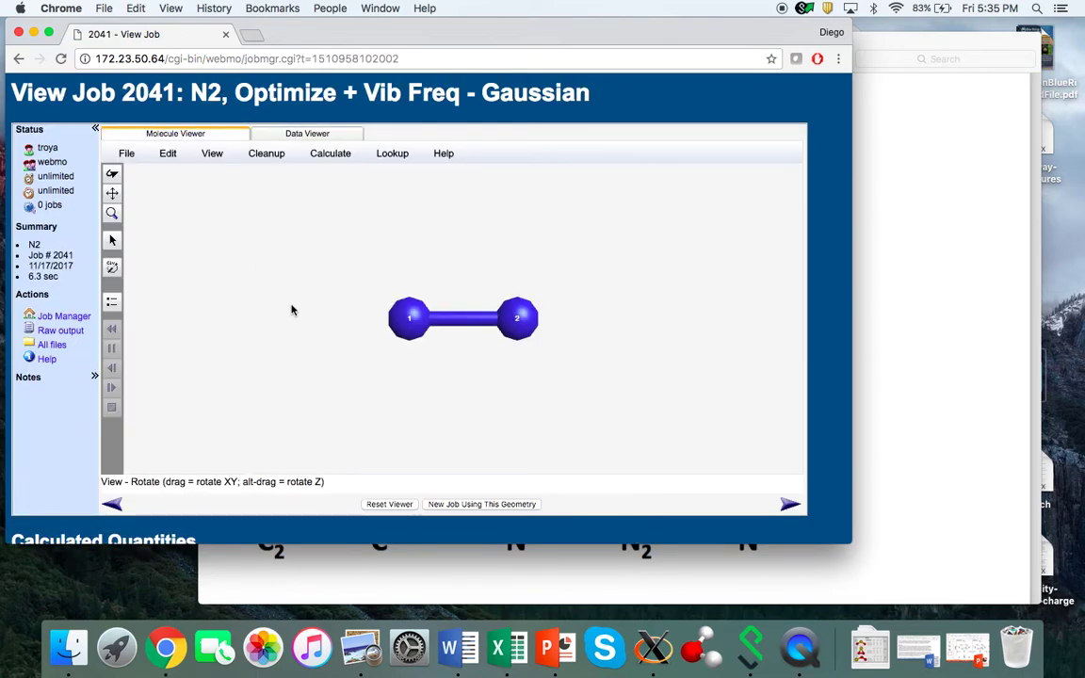
# Step: Animate the Geometry Sequence optimization steps at animation speed 1
pyautogui.scroll(-1, 292, 310)
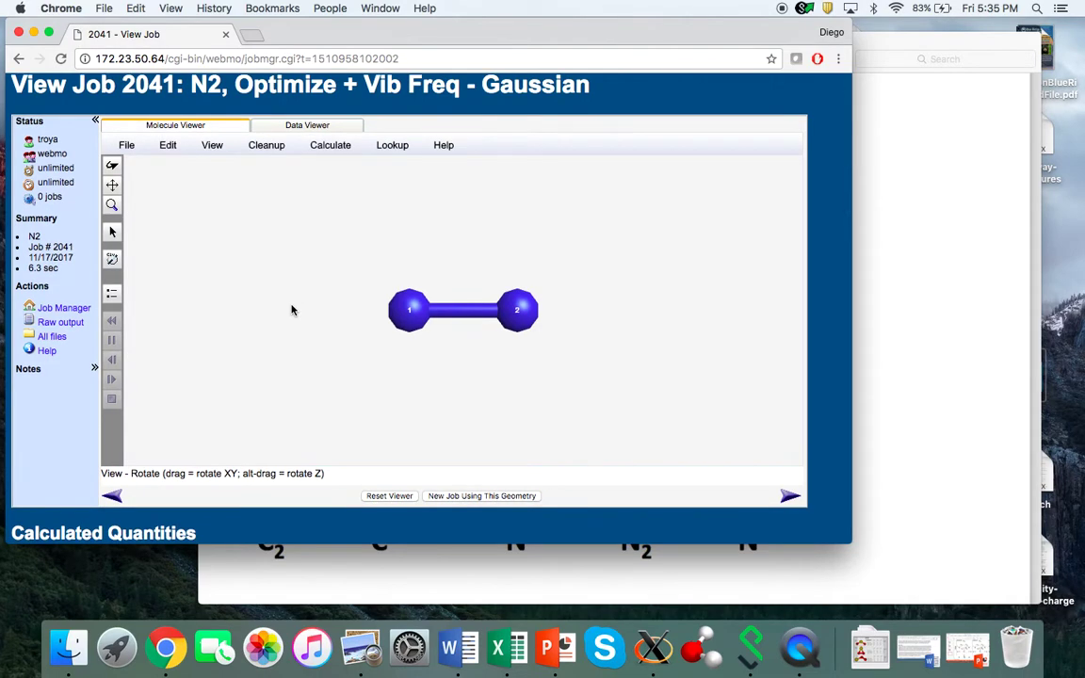
pyautogui.scroll(-10, 292, 310)
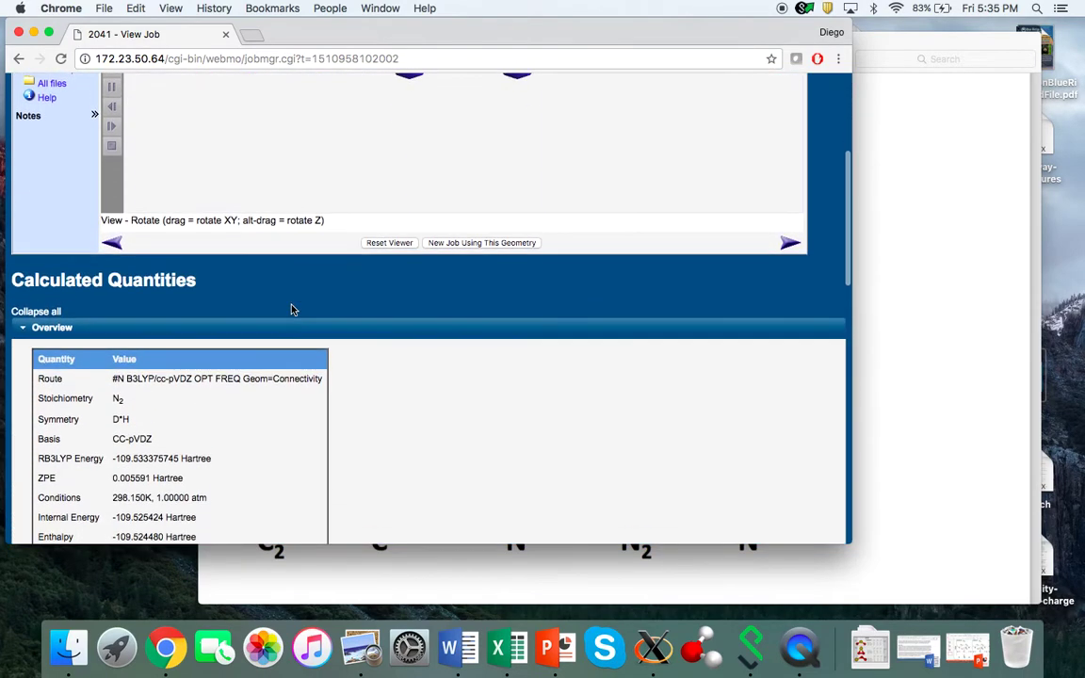
pyautogui.scroll(-4, 292, 310)
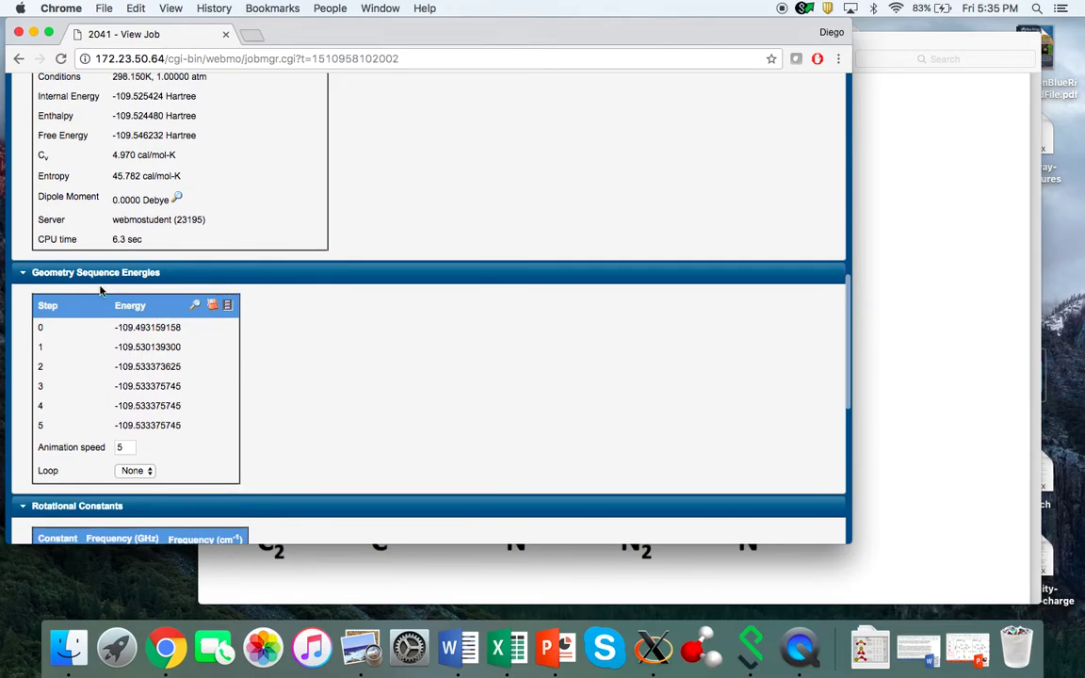
pyautogui.doubleClick(121, 446)
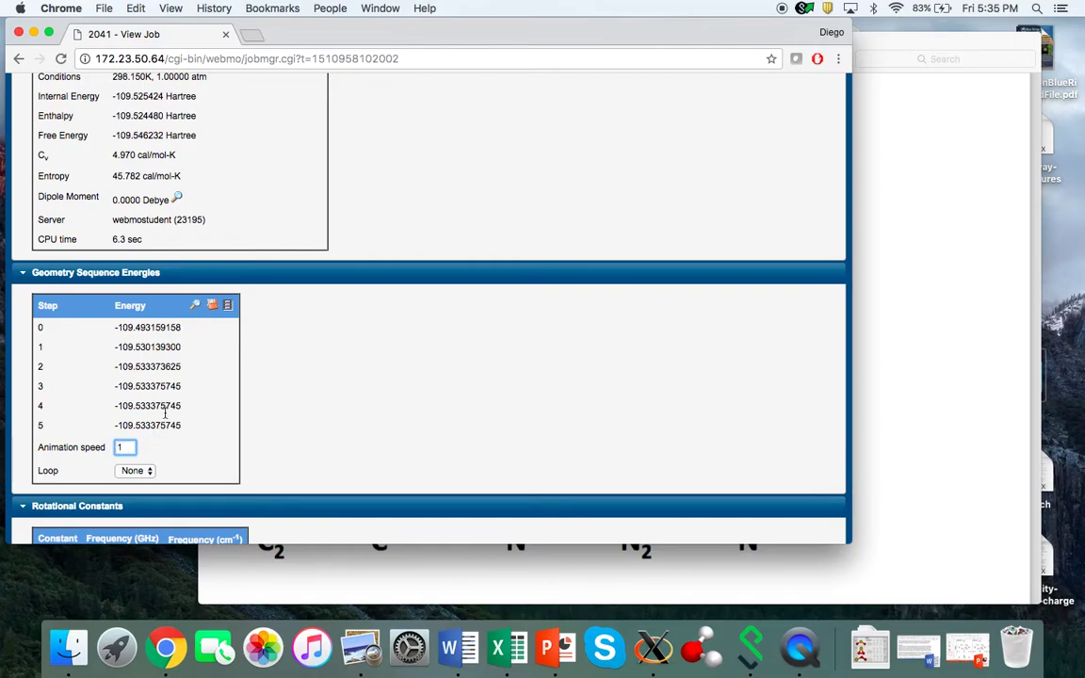
pyautogui.click(229, 311)
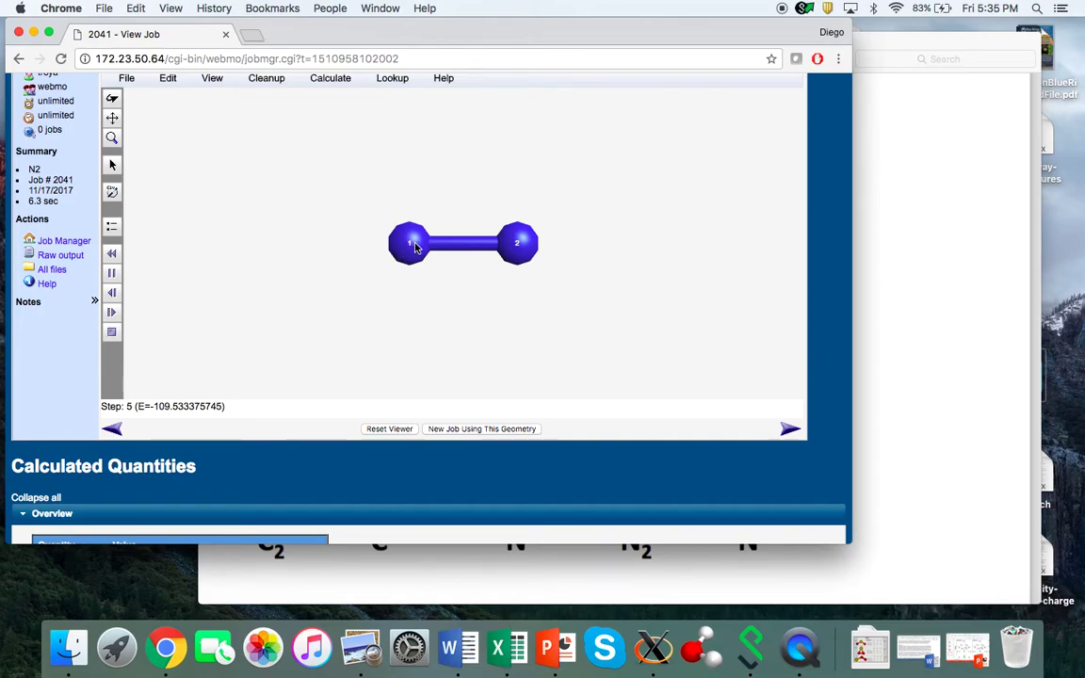
# Step: Scroll down to Vibrational Modes, showing the single SGG mode at 2454.33 cm⁻¹
pyautogui.scroll(-3, 293, 335)
pyautogui.scroll(-5, 293, 335)
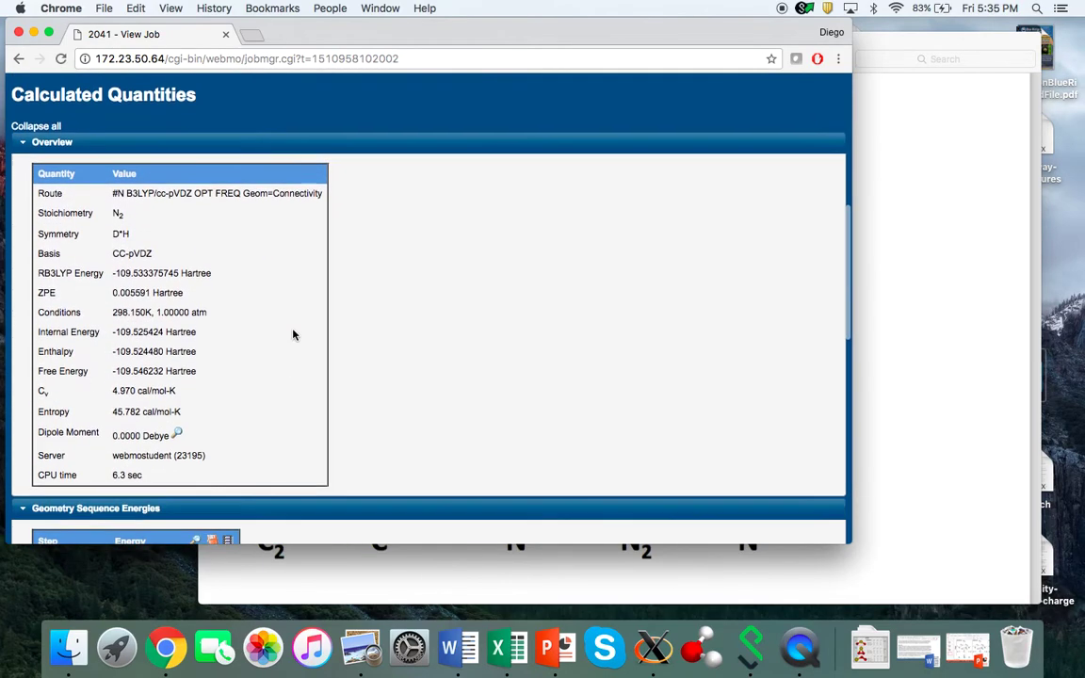
pyautogui.scroll(-6, 293, 335)
pyautogui.scroll(-8, 293, 334)
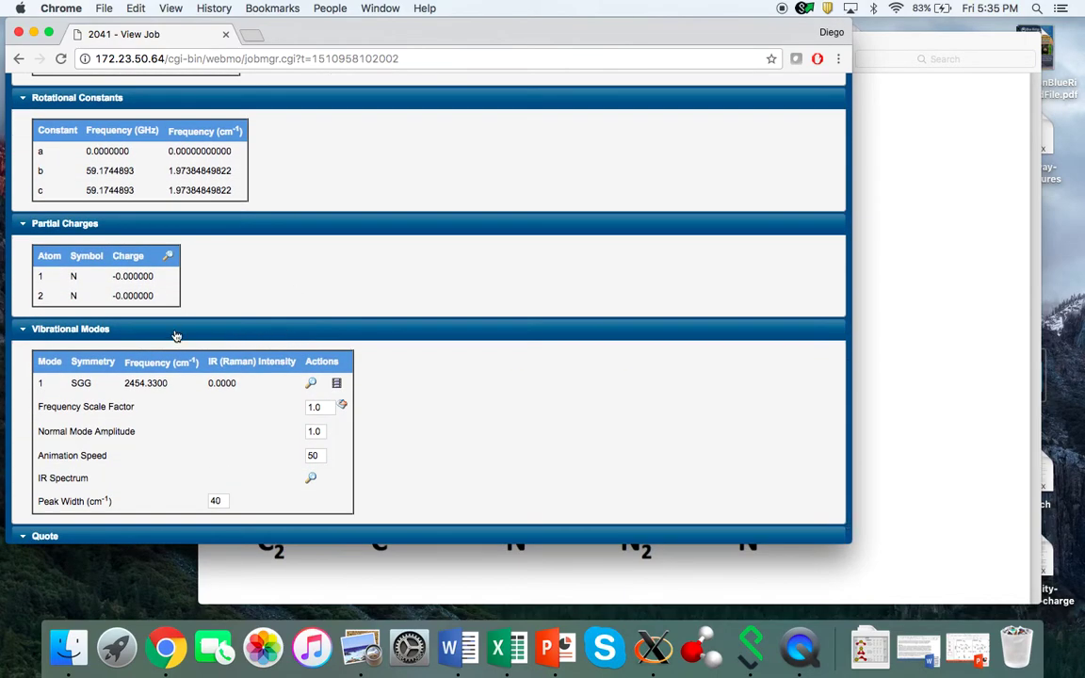
pyautogui.scroll(-2, 143, 330)
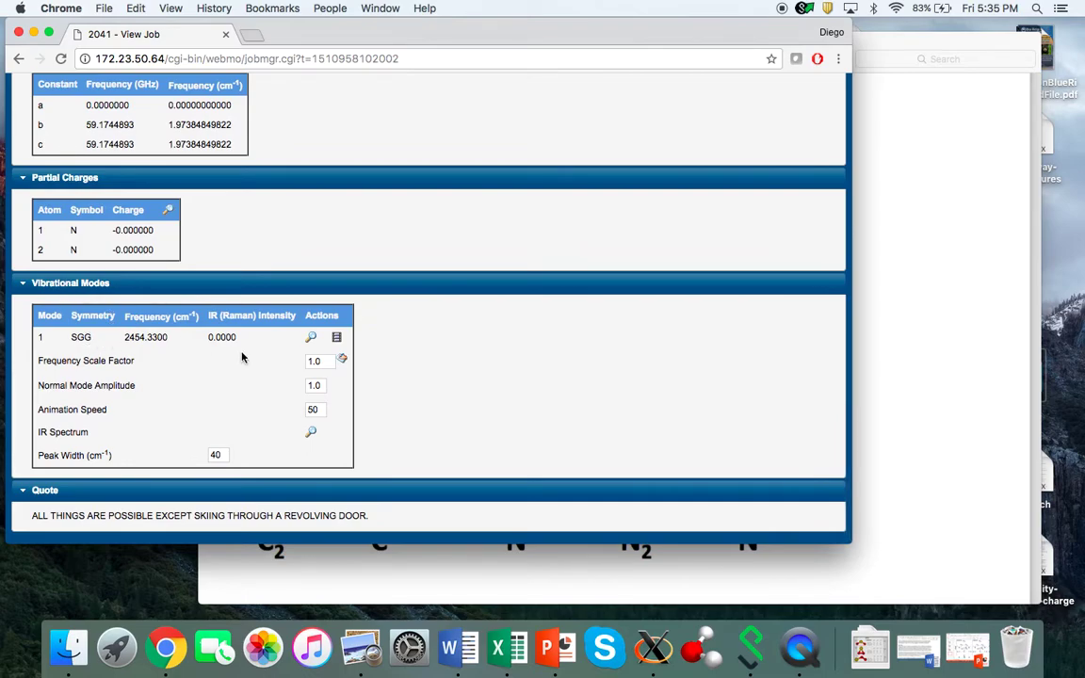
pyautogui.scroll(15, 501, 200)
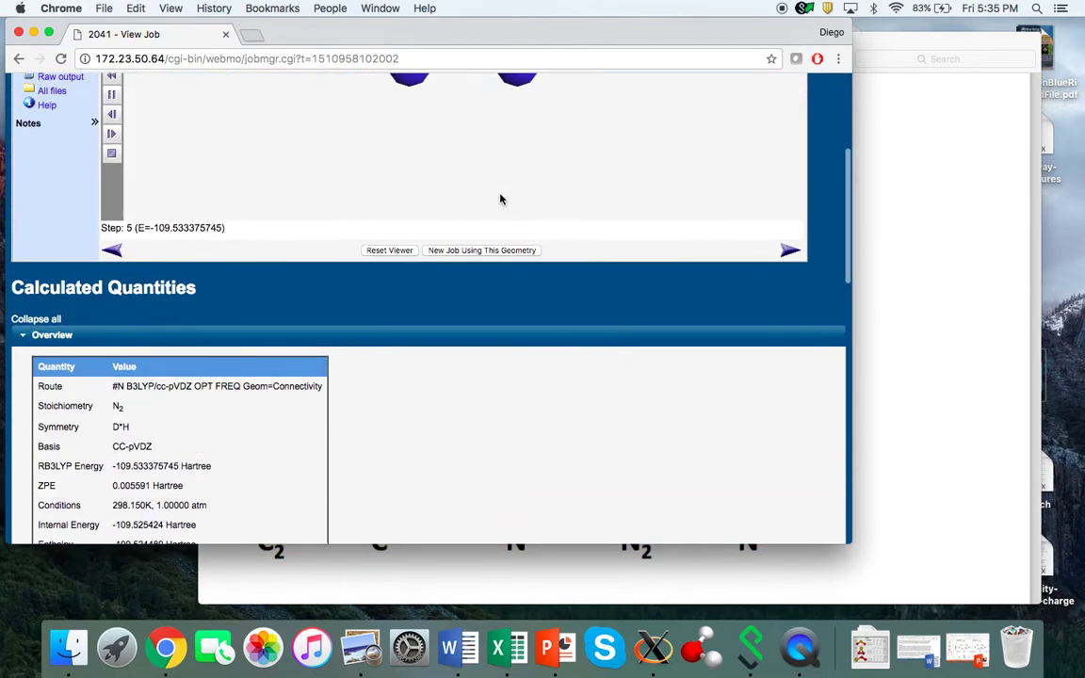
pyautogui.scroll(-12, 501, 200)
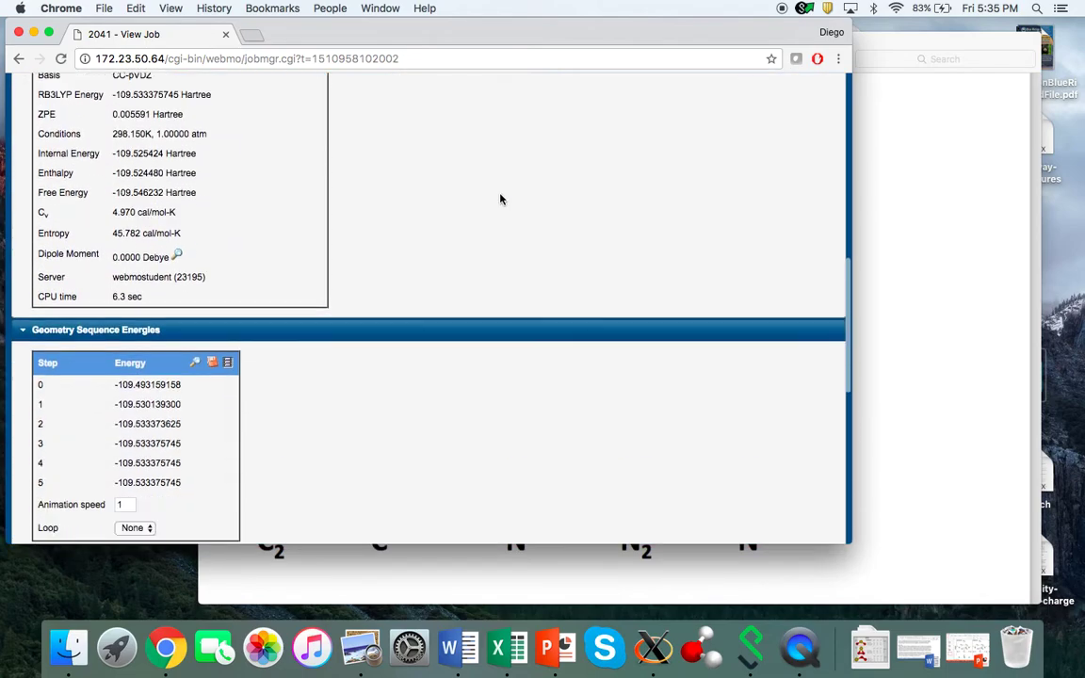
pyautogui.scroll(-4, 502, 200)
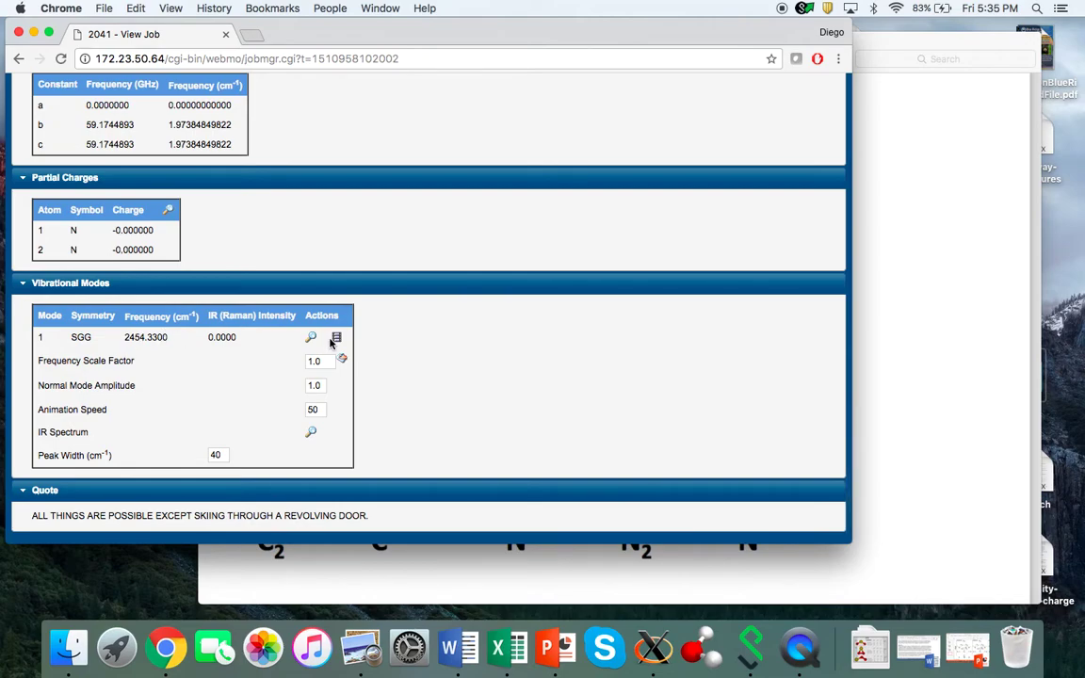
# Step: Animate vibrational mode 1, the 2454.3 cm⁻¹ N–N stretch
pyautogui.click(337, 338)
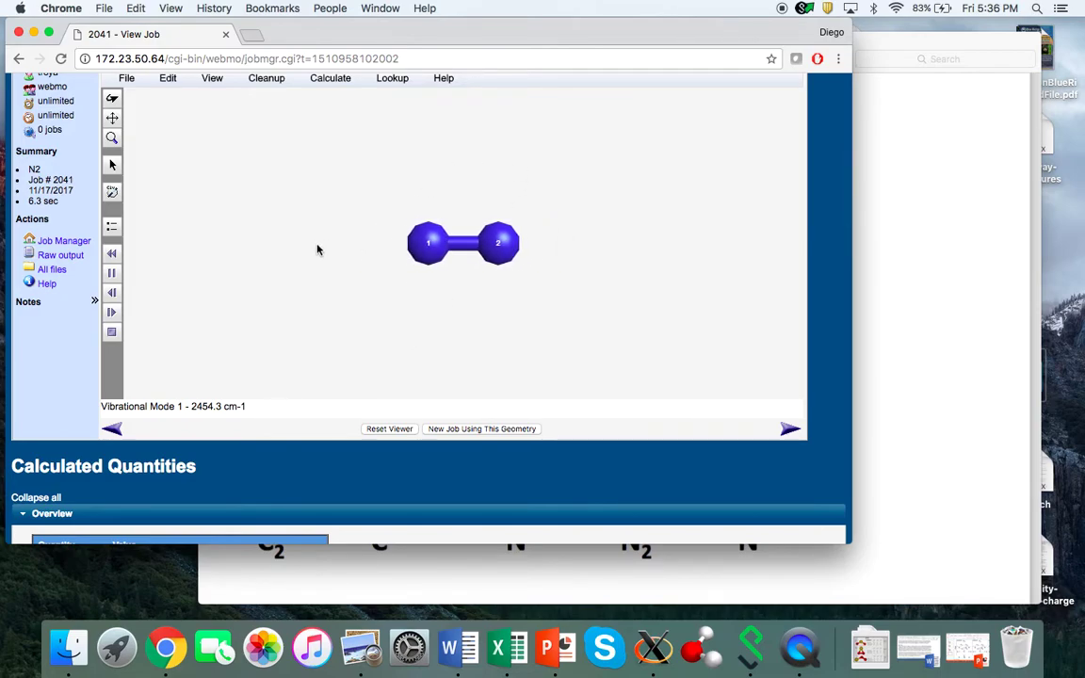
pyautogui.scroll(-15, 318, 250)
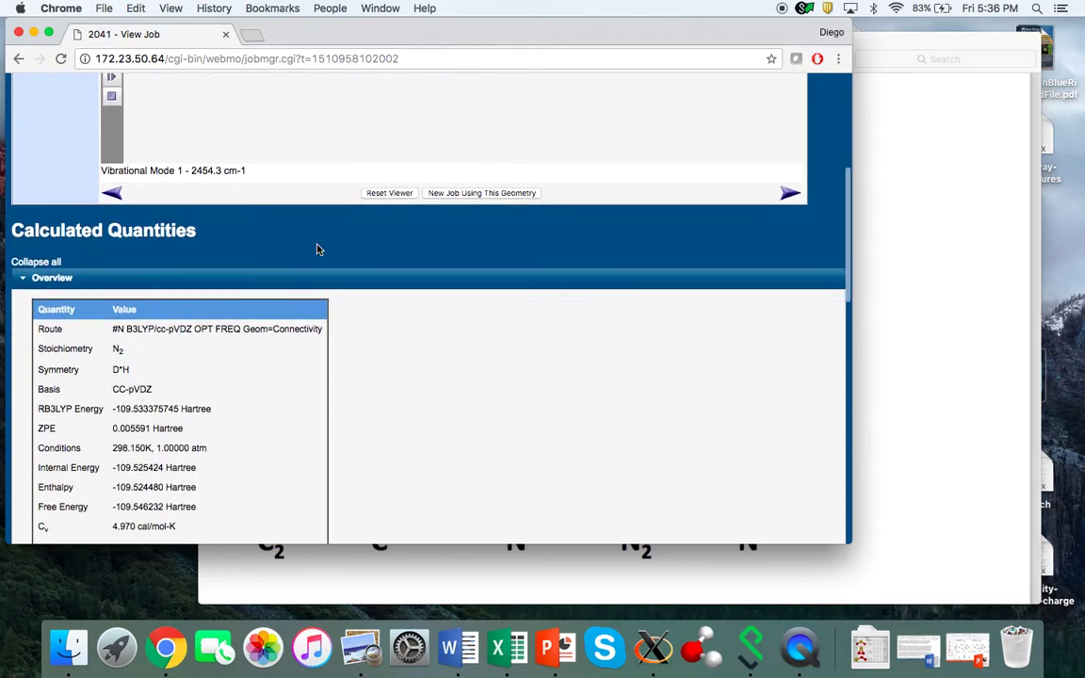
pyautogui.scroll(-5, 316, 250)
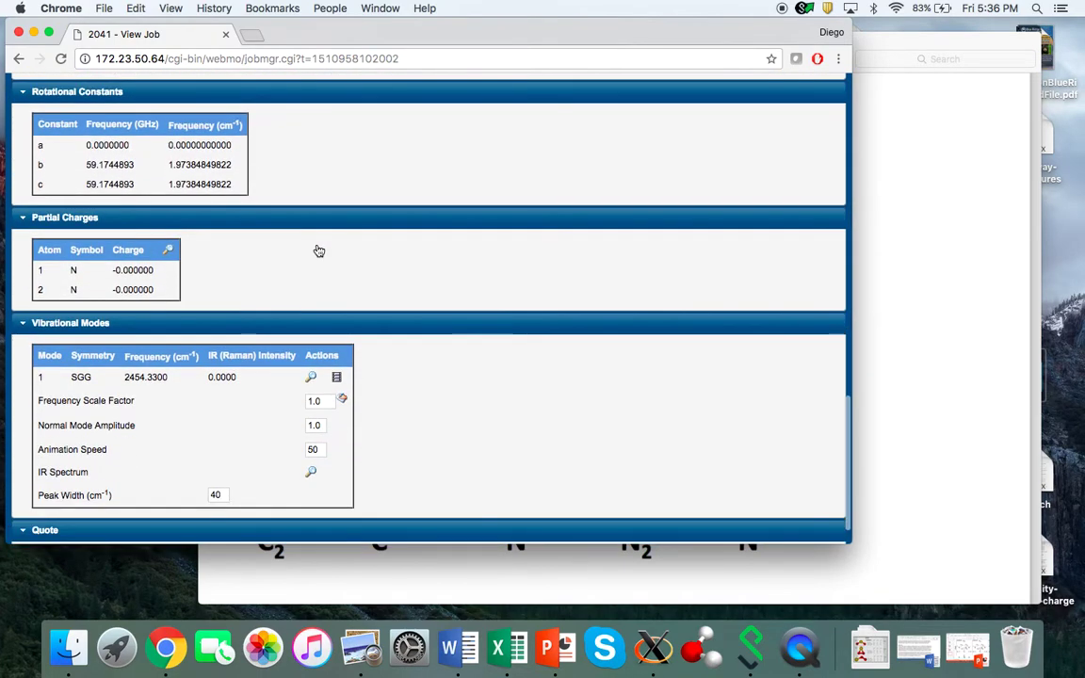
# Step: Set normal mode amplitude 0.5 and animation speed 25, then replay the vibration
pyautogui.click(320, 425)
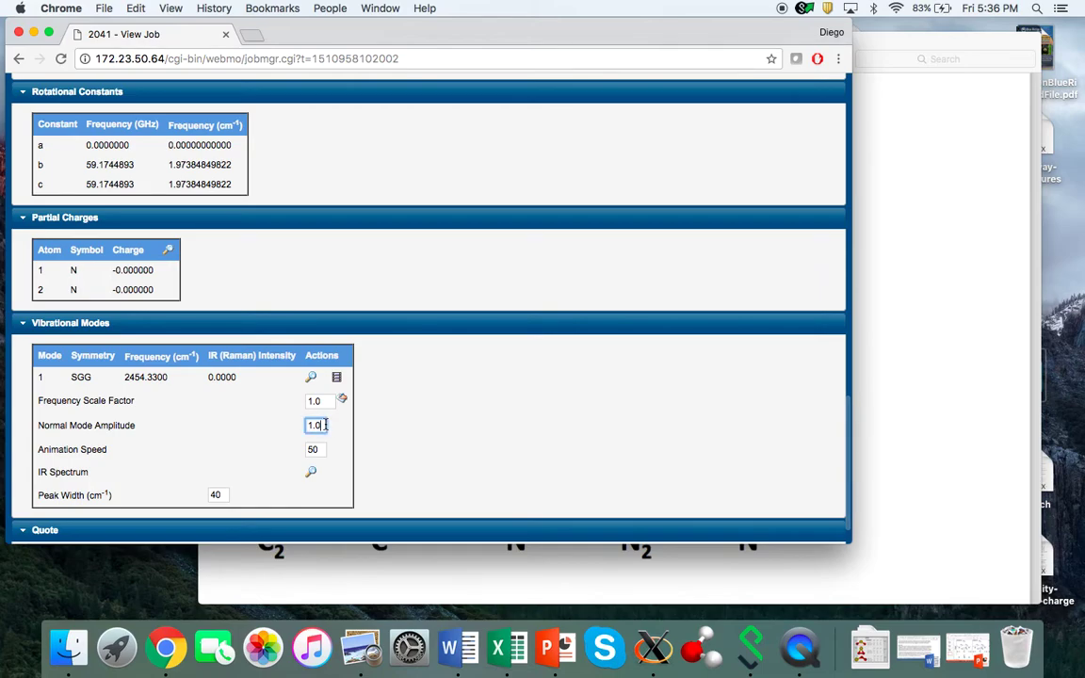
pyautogui.press('BackSpace')
pyautogui.press('BackSpace')
pyautogui.press('BackSpace')
pyautogui.write('0.5')
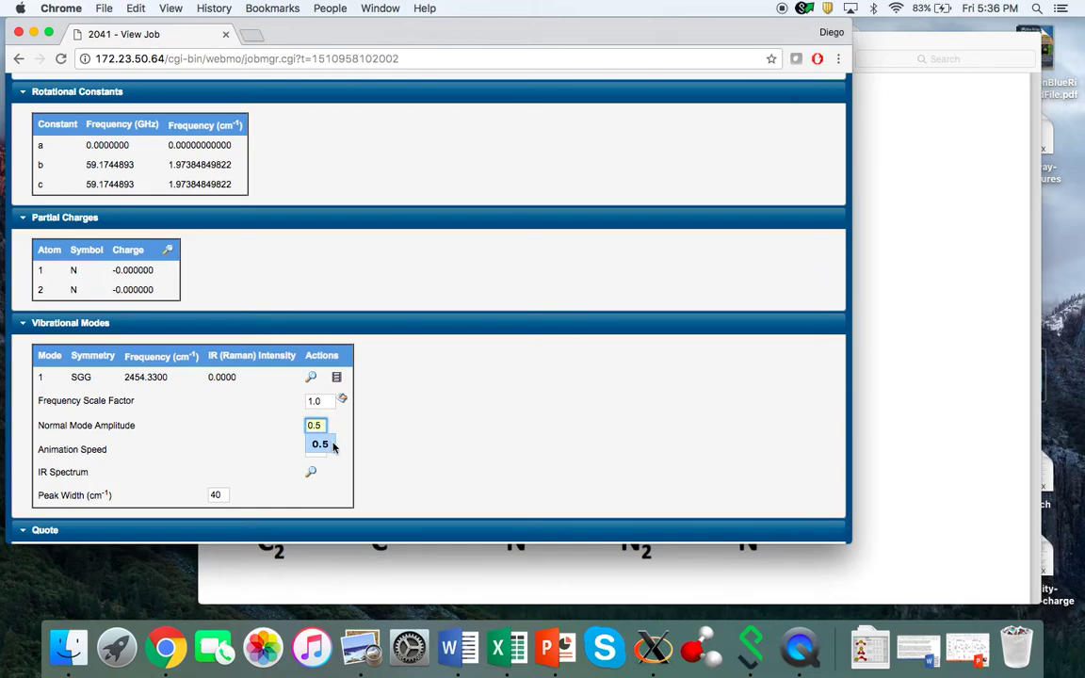
pyautogui.click(320, 444)
pyautogui.click(316, 449)
pyautogui.press('BackSpace')
pyautogui.press('BackSpace')
pyautogui.write('50')
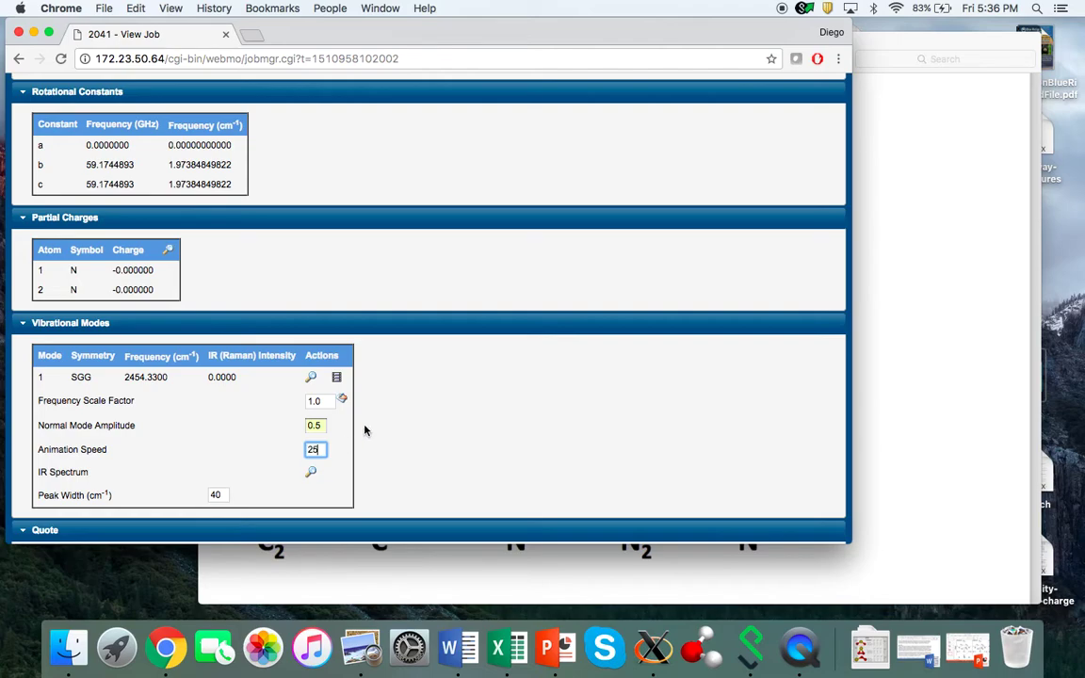
pyautogui.click(336, 378)
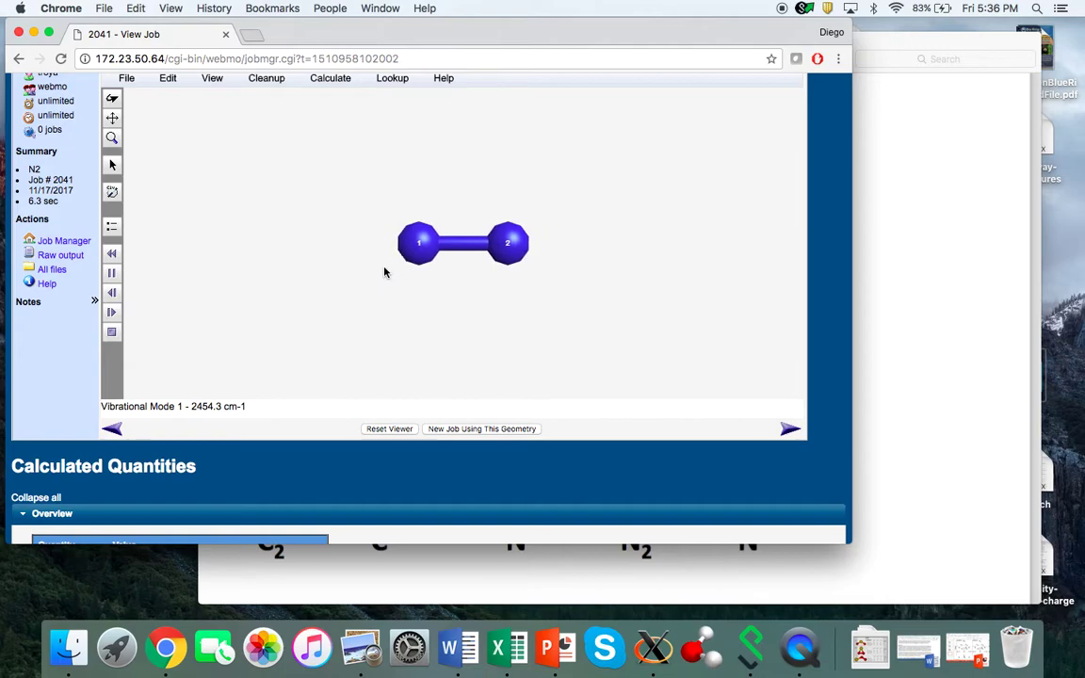
pyautogui.scroll(2, 384, 272)
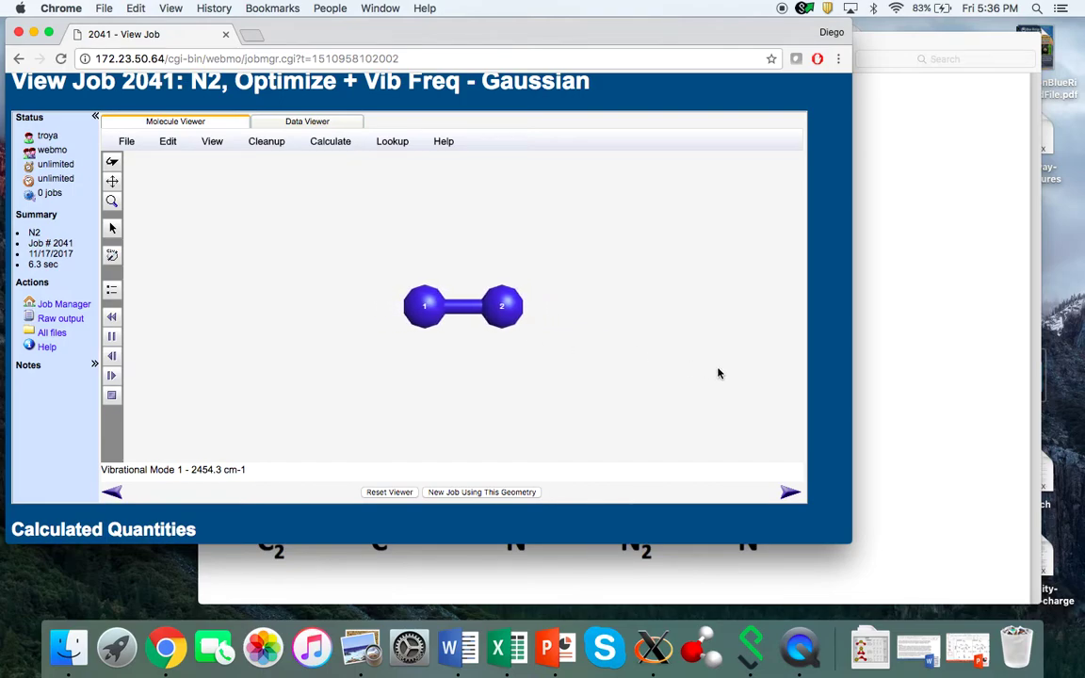
# Step: Start a new job from the optimized N2 and keep its bond length at 1.104 Å
pyautogui.click(509, 497)
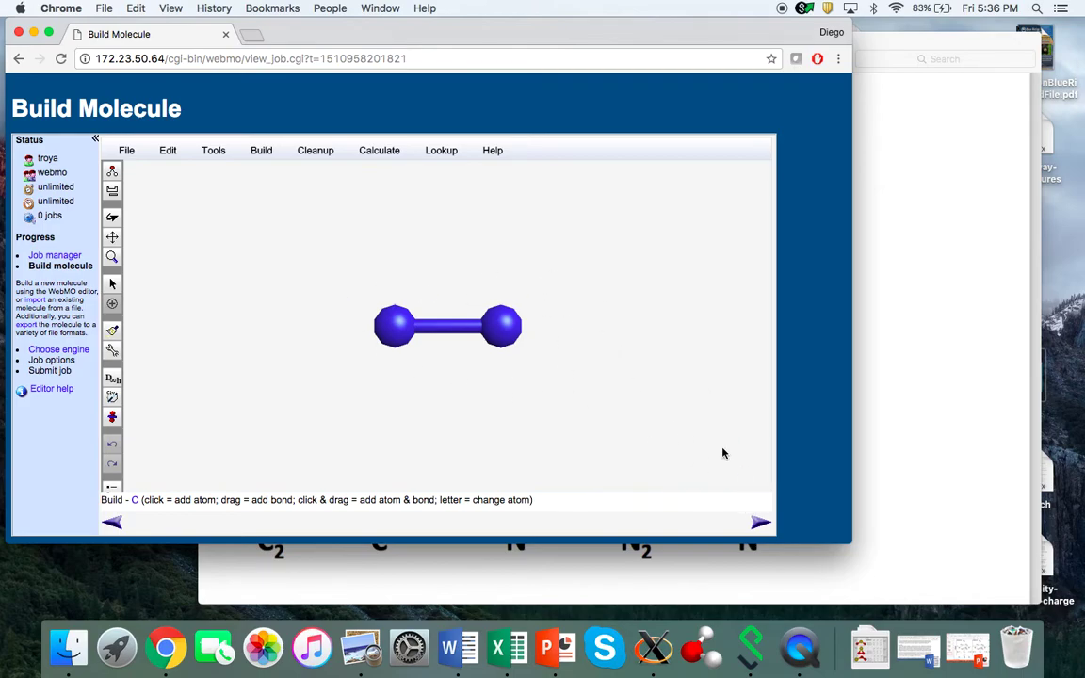
pyautogui.click(112, 283)
pyautogui.click(359, 288)
pyautogui.moveTo(359, 287); pyautogui.dragTo(659, 432)
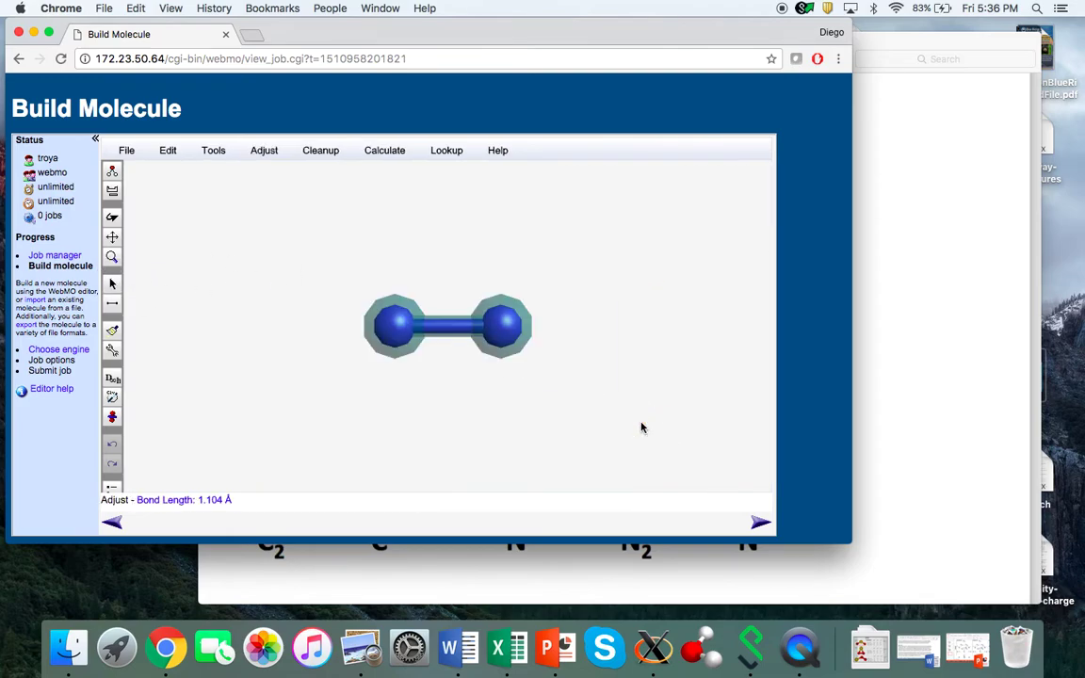
pyautogui.click(263, 153)
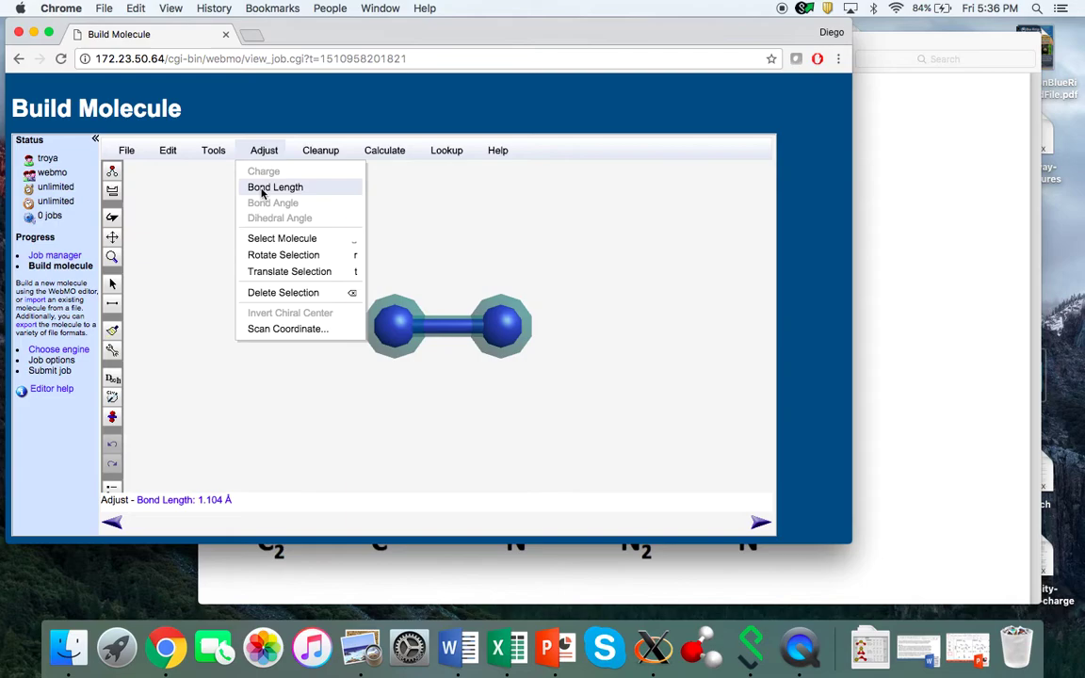
pyautogui.click(262, 190)
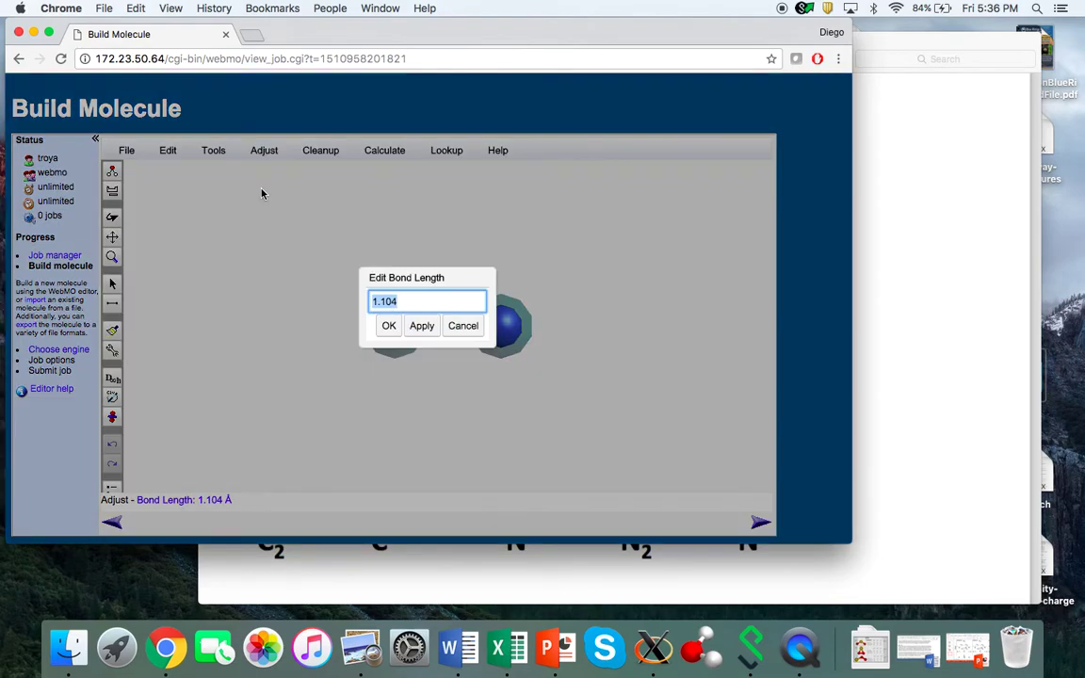
pyautogui.click(389, 326)
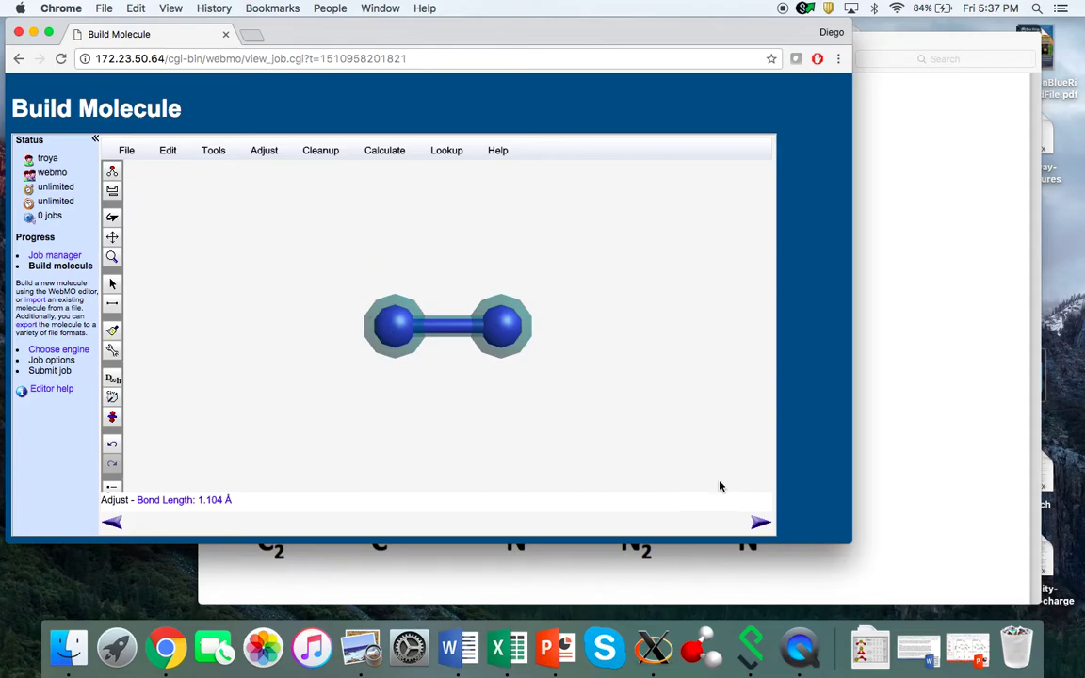
# Step: Submit a Gaussian Molecular Orbitals job on N2 and refresh the job list
pyautogui.click(760, 526)
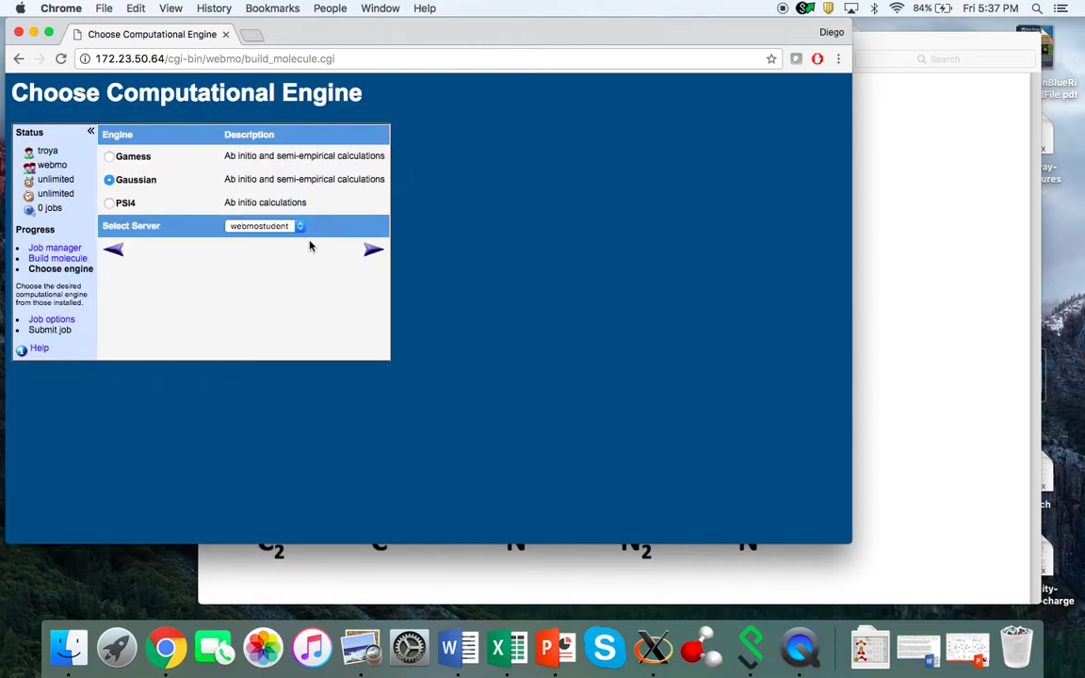
pyautogui.click(373, 253)
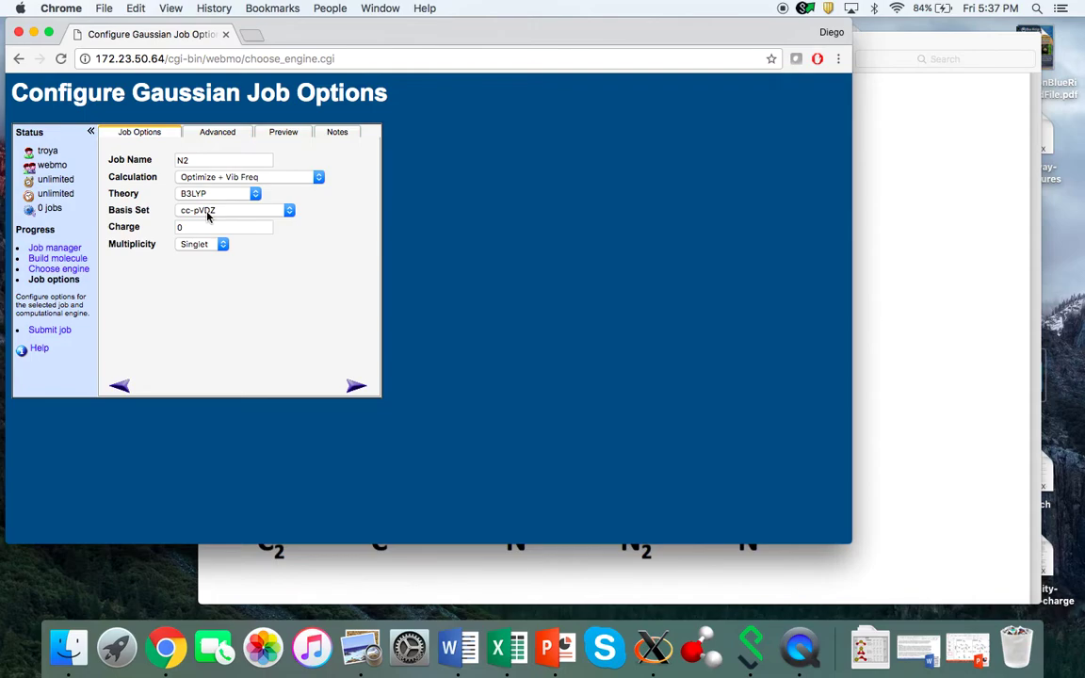
pyautogui.click(225, 176)
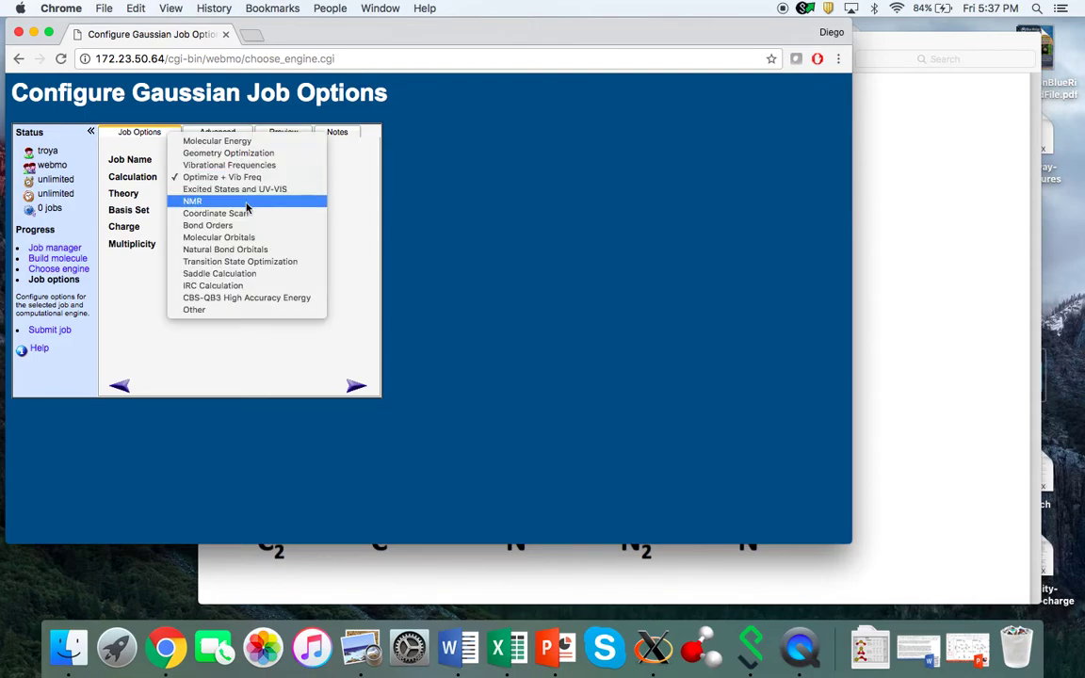
pyautogui.click(290, 244)
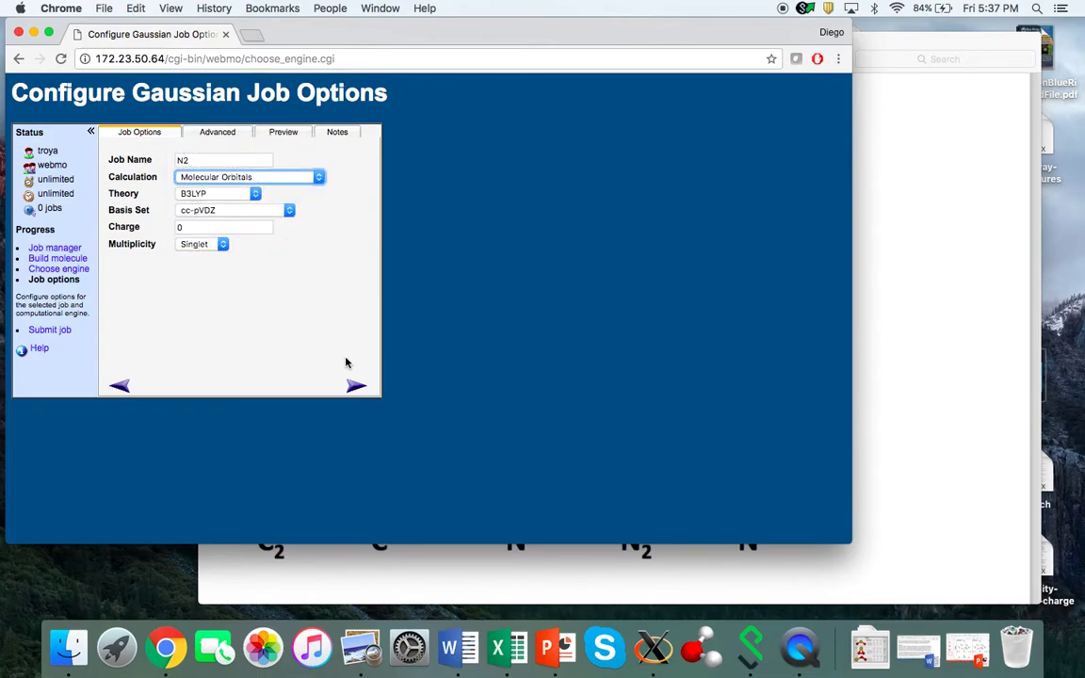
pyautogui.click(356, 385)
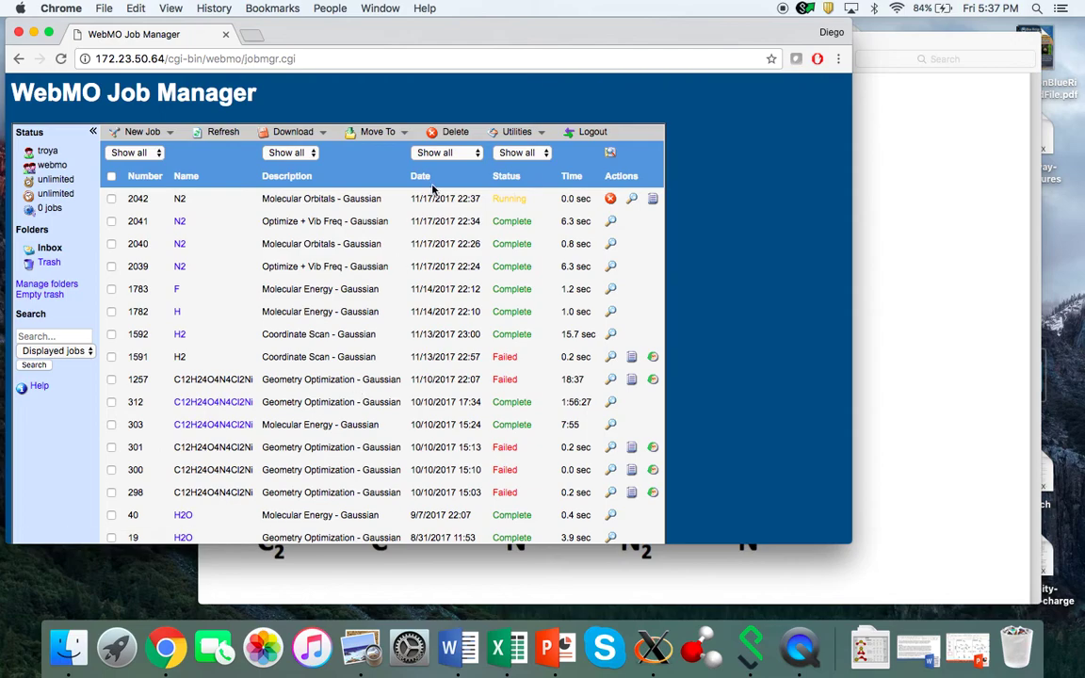
pyautogui.click(231, 135)
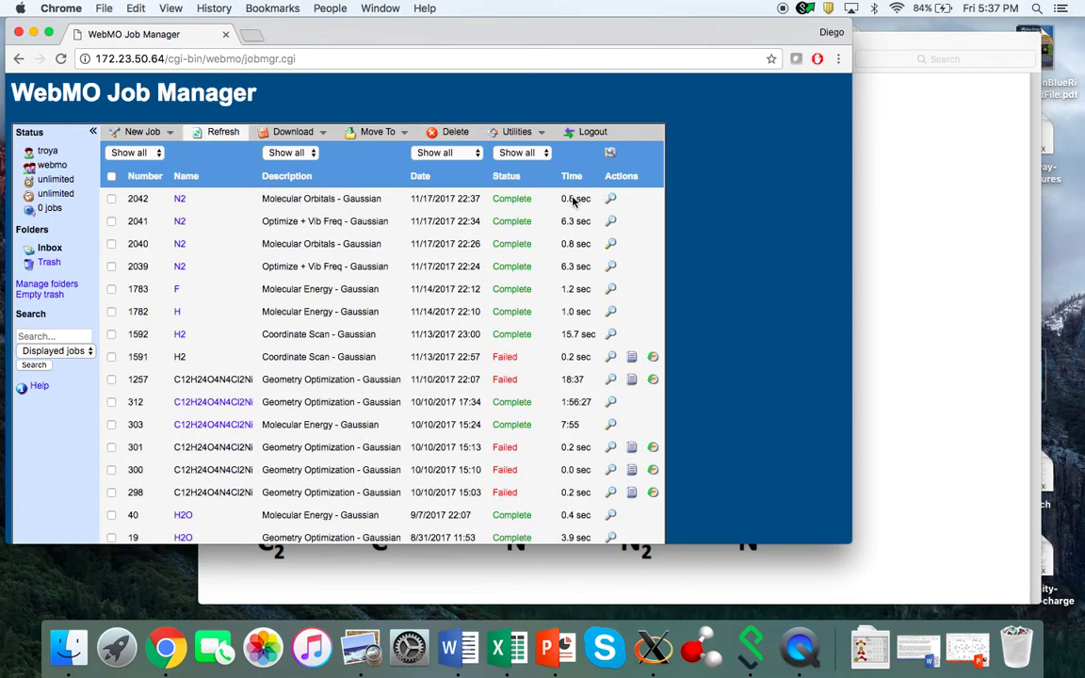
# Step: Open job 2042's results and scroll down to the Molecular Orbitals table
pyautogui.click(180, 200)
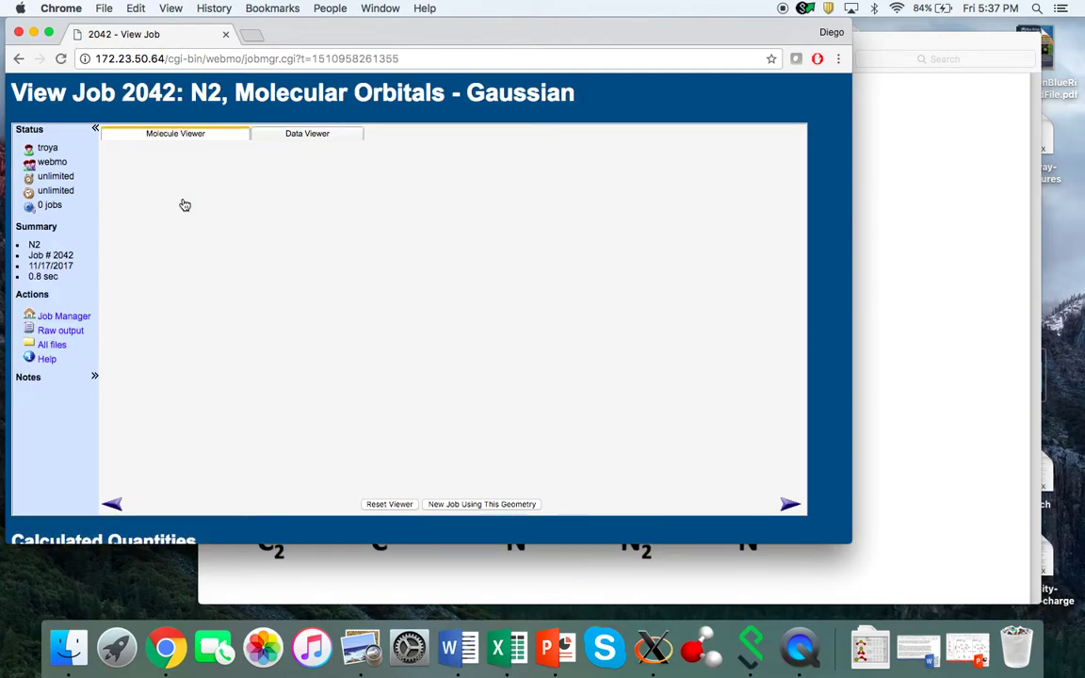
pyautogui.scroll(-10, 250, 336)
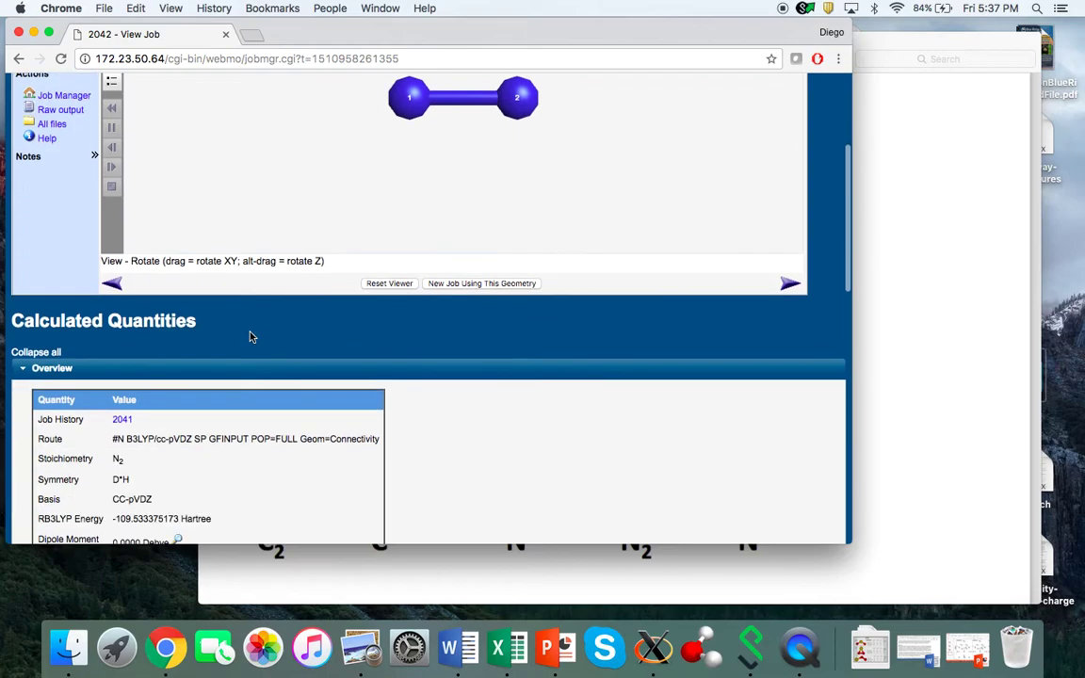
pyautogui.scroll(-6, 253, 337)
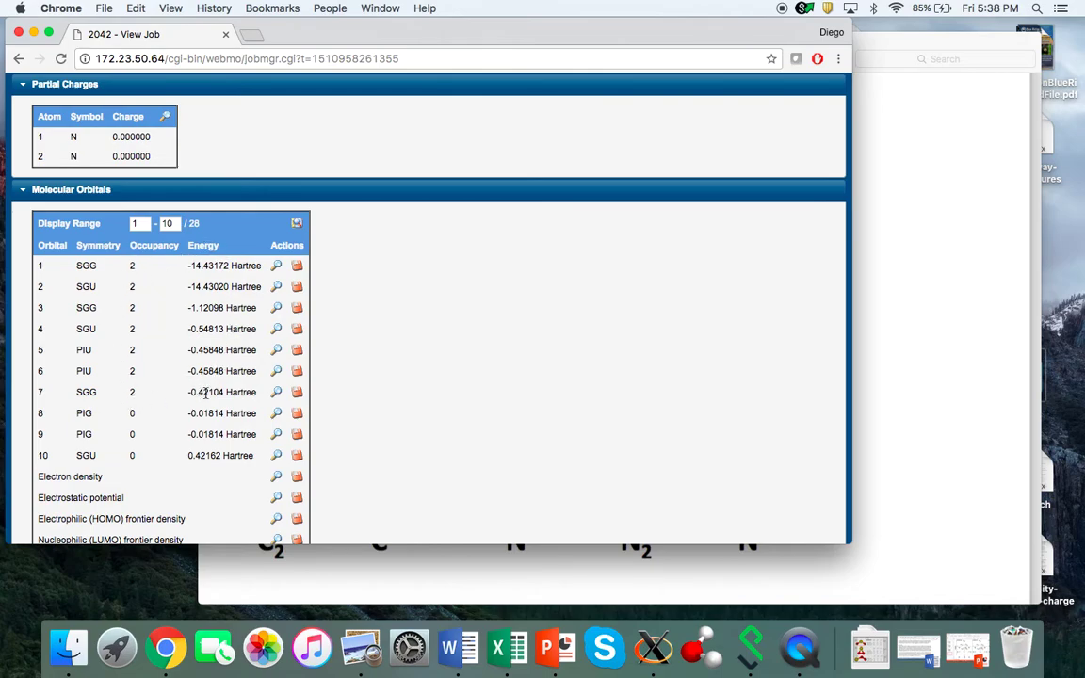
# Step: Bring the textbook's C2/N2 molecular orbital diagram forward in Preview and shift it right
pyautogui.click(904, 290)
pyautogui.moveTo(846, 41); pyautogui.dragTo(901, 43)
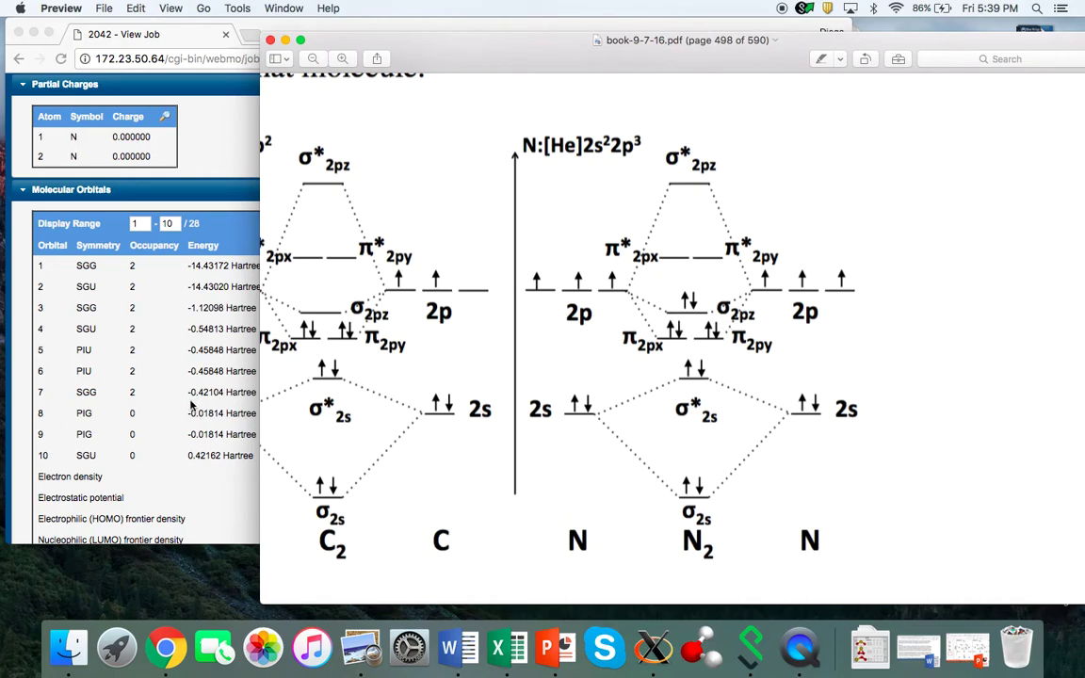
# Step: Return WebMO's job 2042 orbital table to the front, glancing at the textbook diagram in between
pyautogui.click(154, 375)
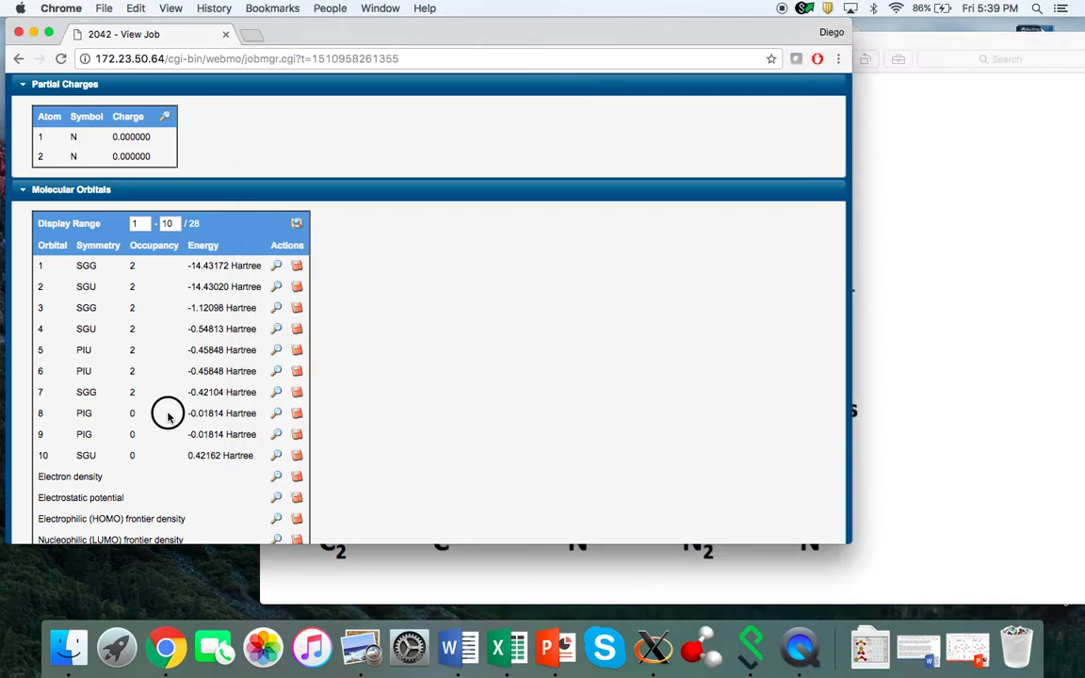
pyautogui.click(277, 393)
pyautogui.click(950, 404)
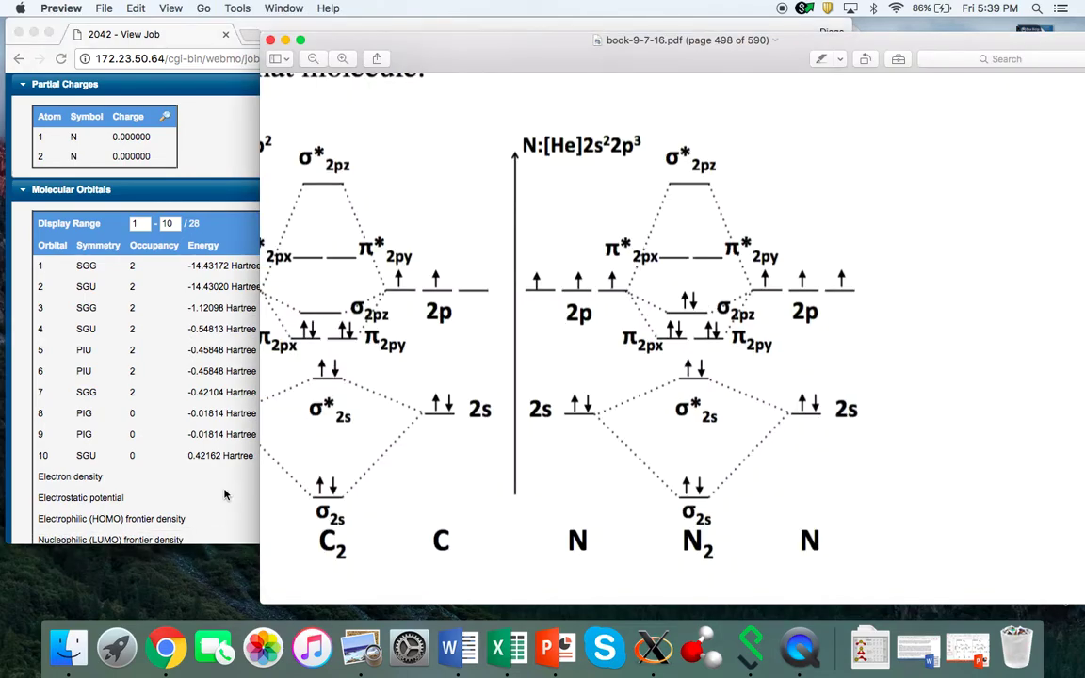
pyautogui.click(205, 449)
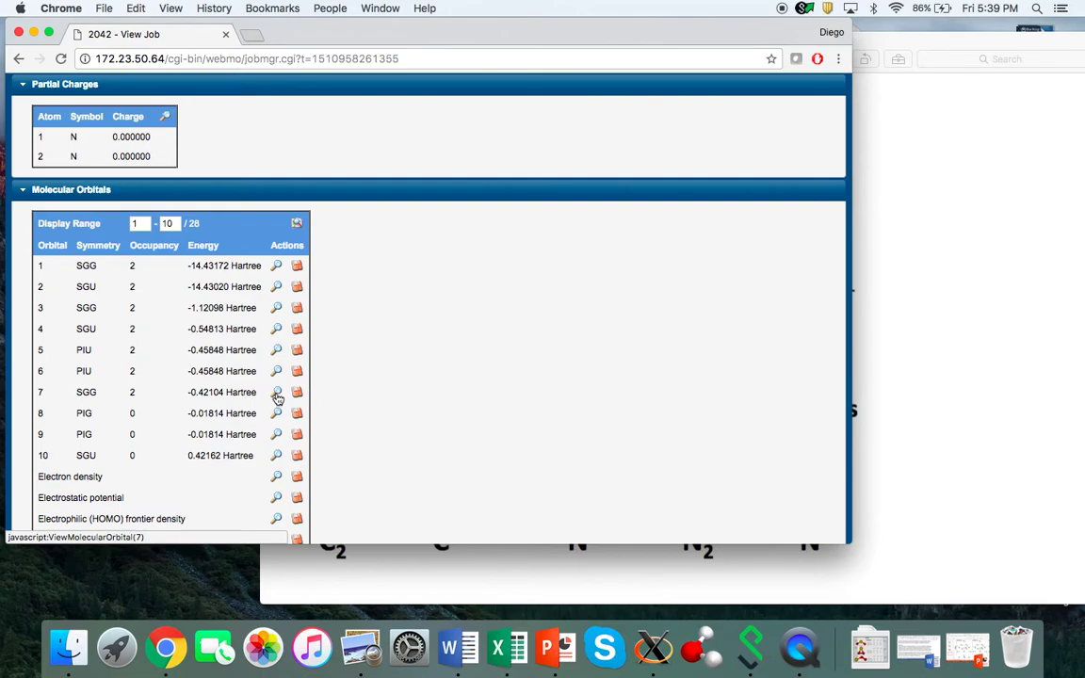
# Step: Render orbital 7 in 3D, rotate it end-on, and compare it with the textbook diagram
pyautogui.click(275, 392)
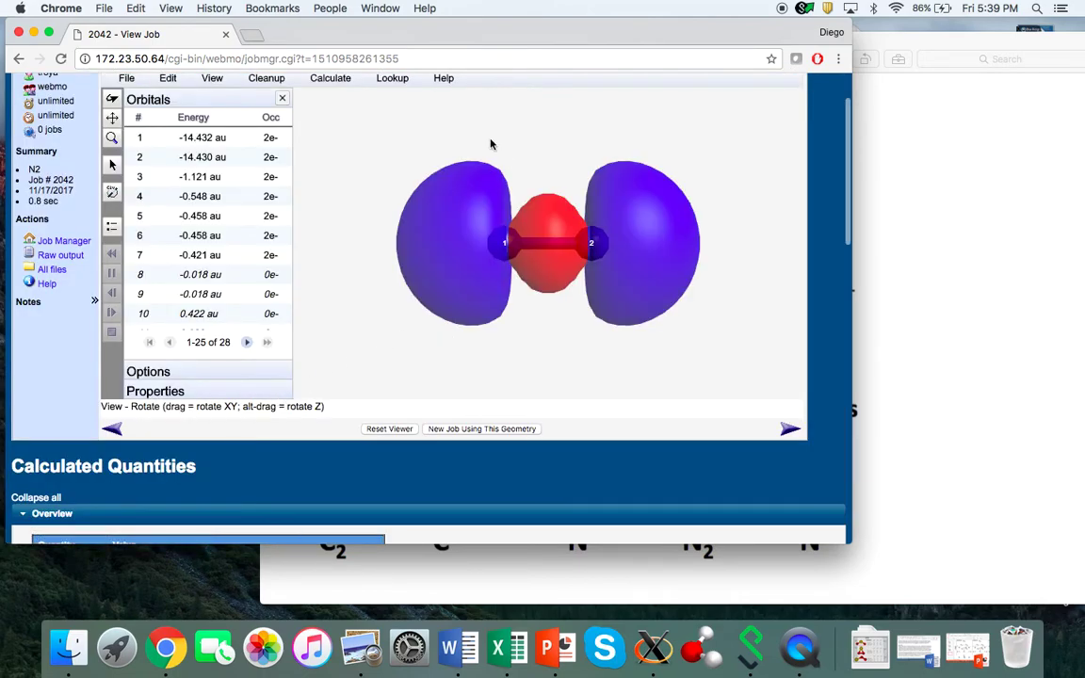
pyautogui.moveTo(494, 141)
pyautogui.mouseDown()
pyautogui.moveTo(568, 150)
pyautogui.moveTo(480, 156)
pyautogui.moveTo(478, 170)
pyautogui.moveTo(494, 144)
pyautogui.mouseUp()
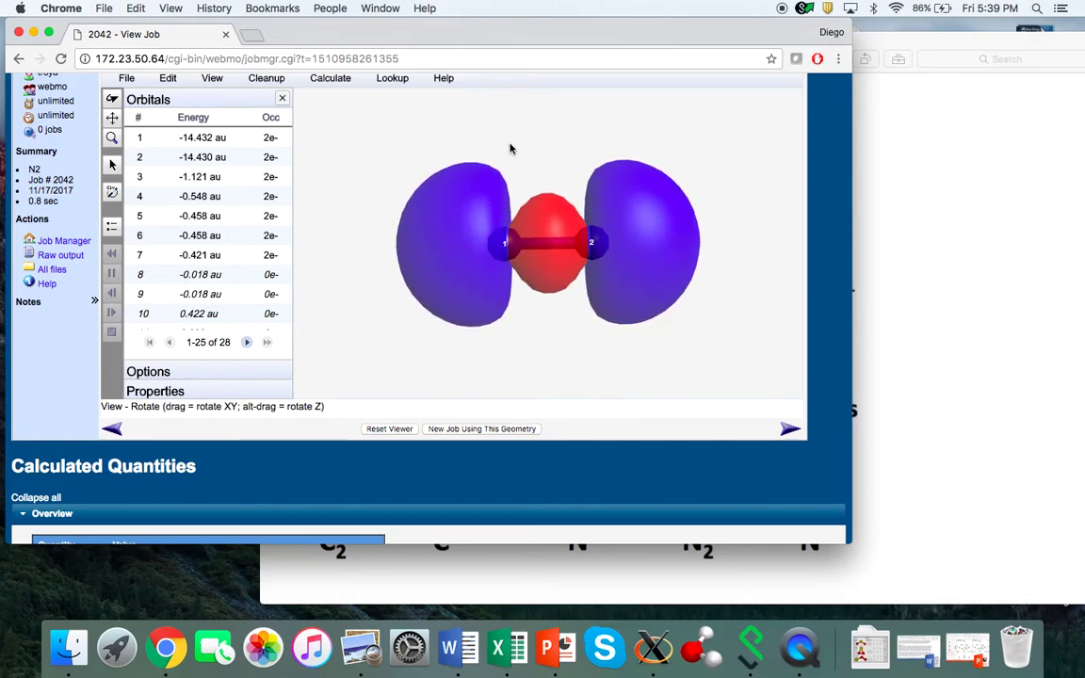
pyautogui.click(983, 306)
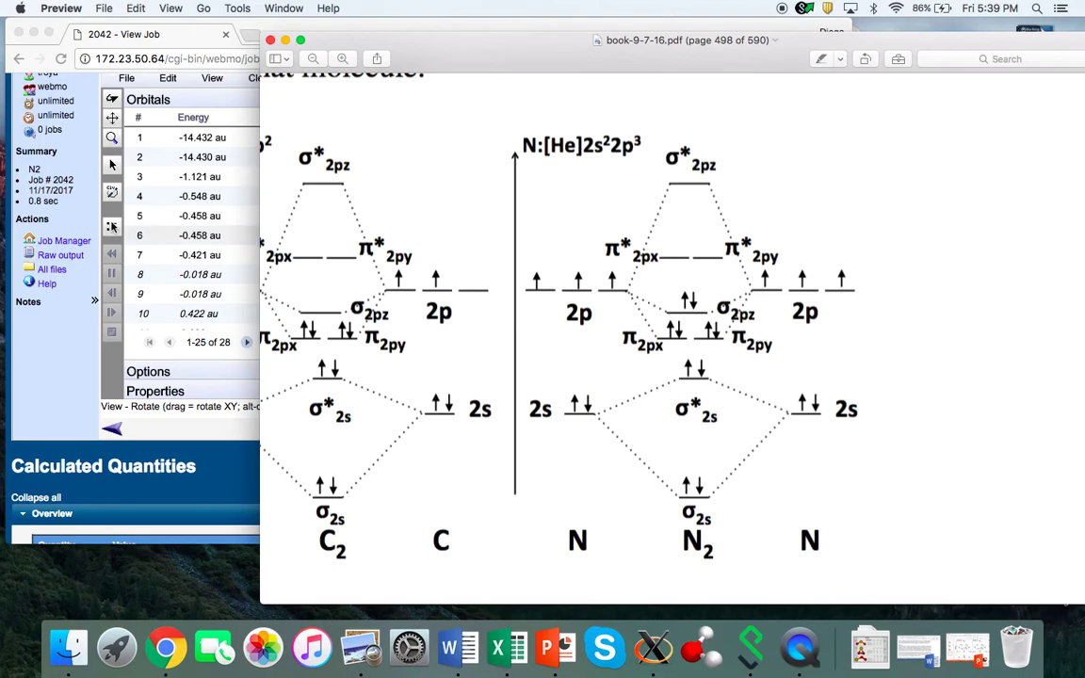
pyautogui.click(189, 41)
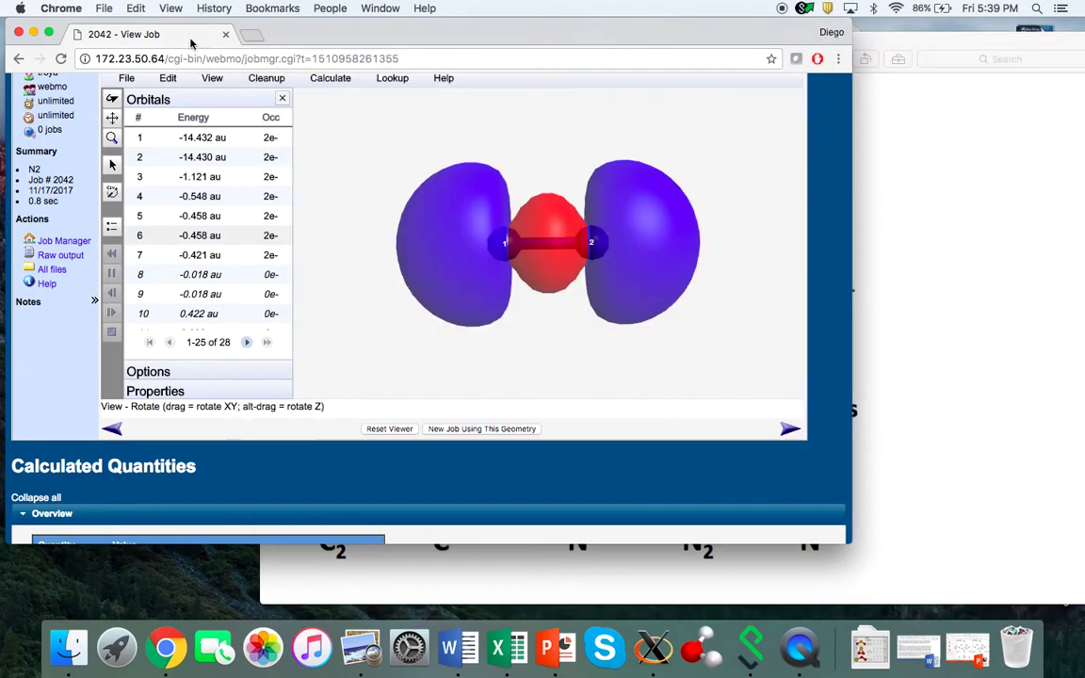
# Step: Display orbitals 6 and then 5 (-0.458 au), rotating to reveal the red and blue π lobes
pyautogui.click(203, 235)
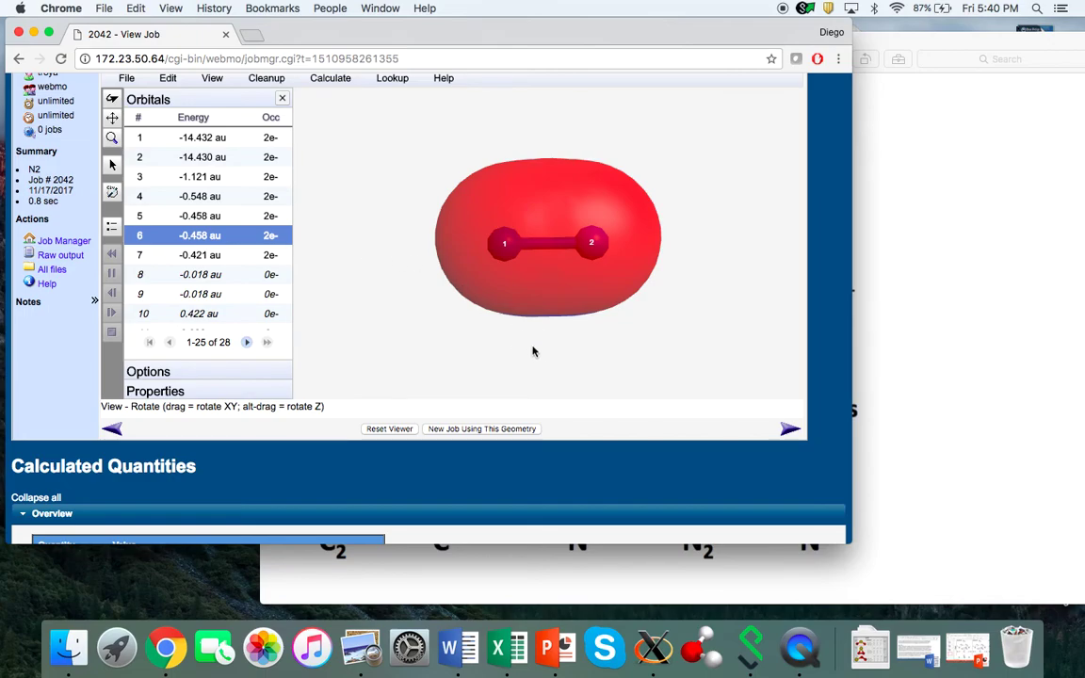
pyautogui.moveTo(532, 352); pyautogui.dragTo(529, 277)
pyautogui.click(231, 217)
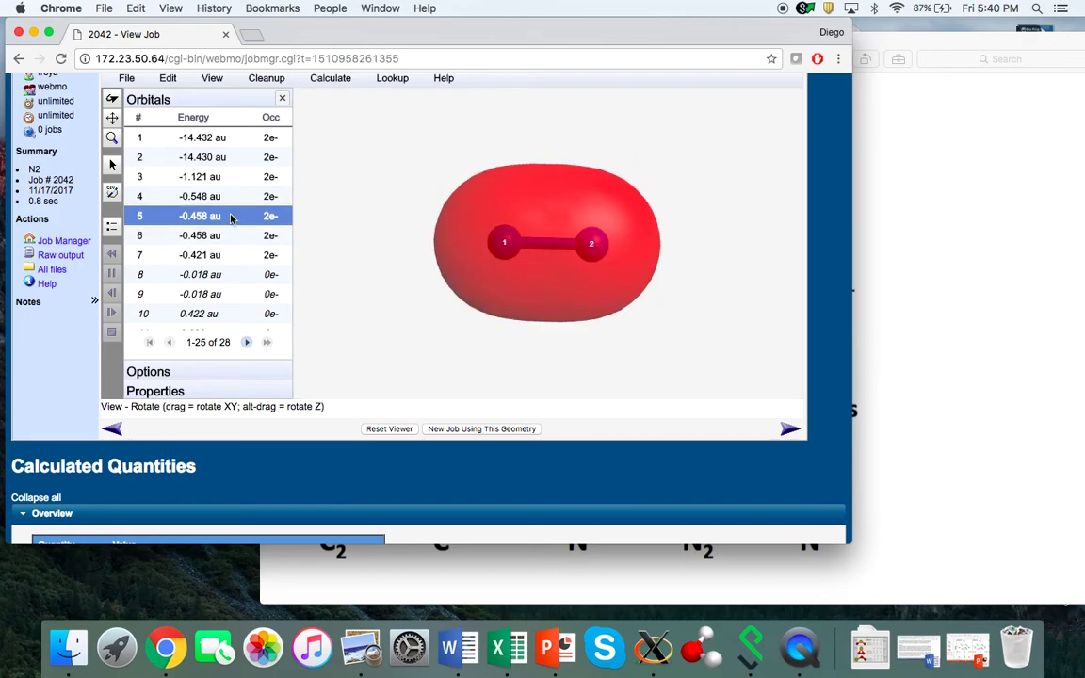
pyautogui.moveTo(526, 330); pyautogui.dragTo(524, 267)
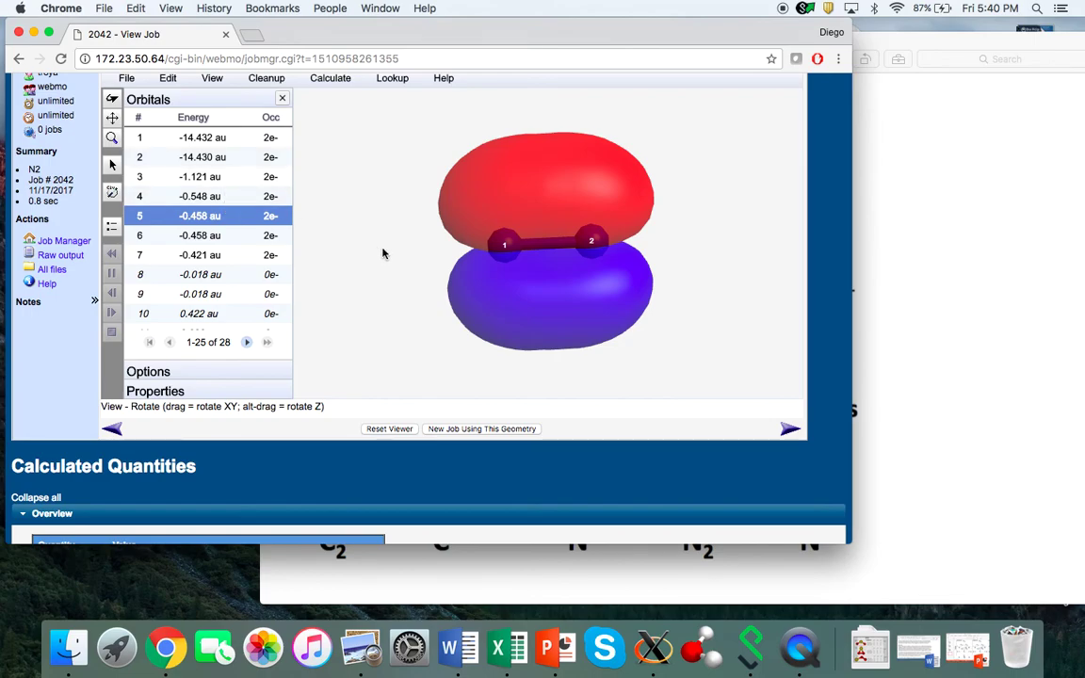
pyautogui.moveTo(358, 230); pyautogui.dragTo(383, 235)
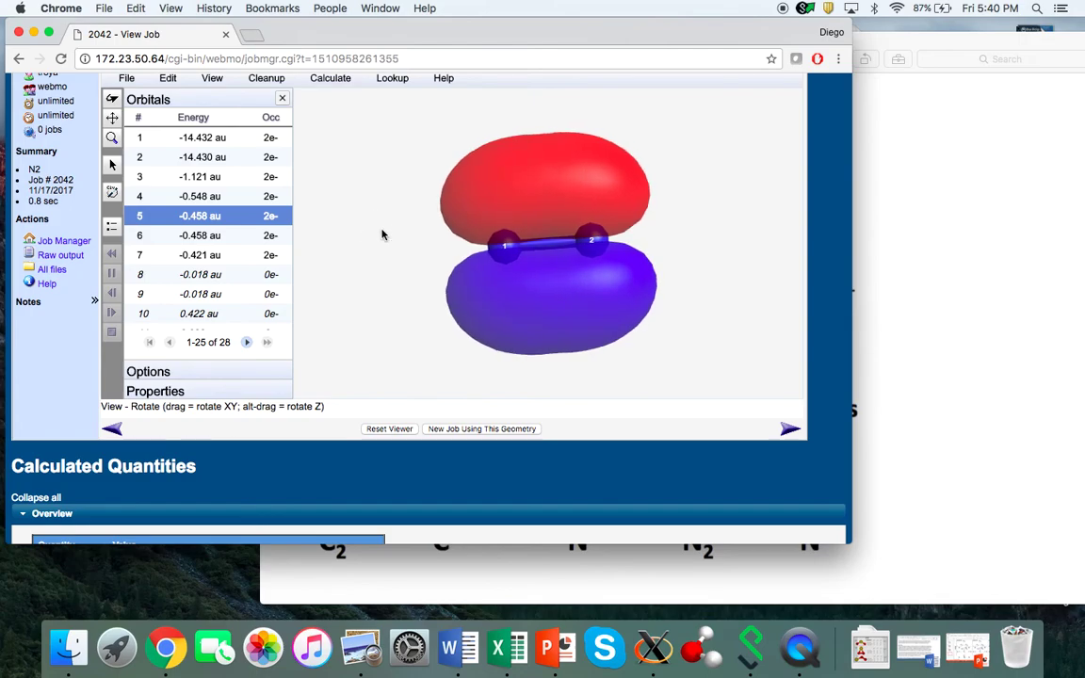